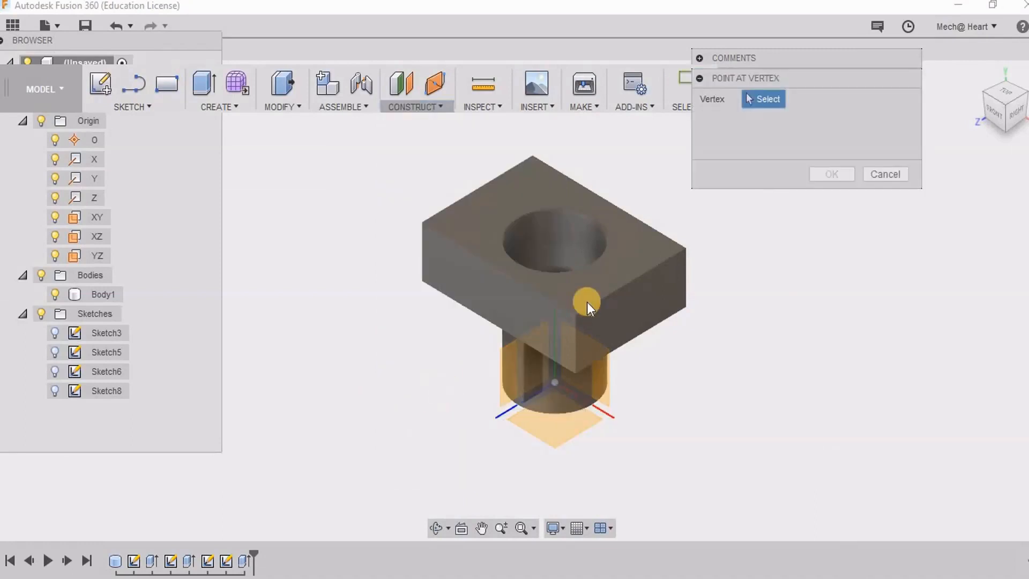
Create a construction point at the block's front top corner vertex and another through two edges meeting at the adjacent top corner.
{"action": "left_click", "coordinate": [579, 320]}
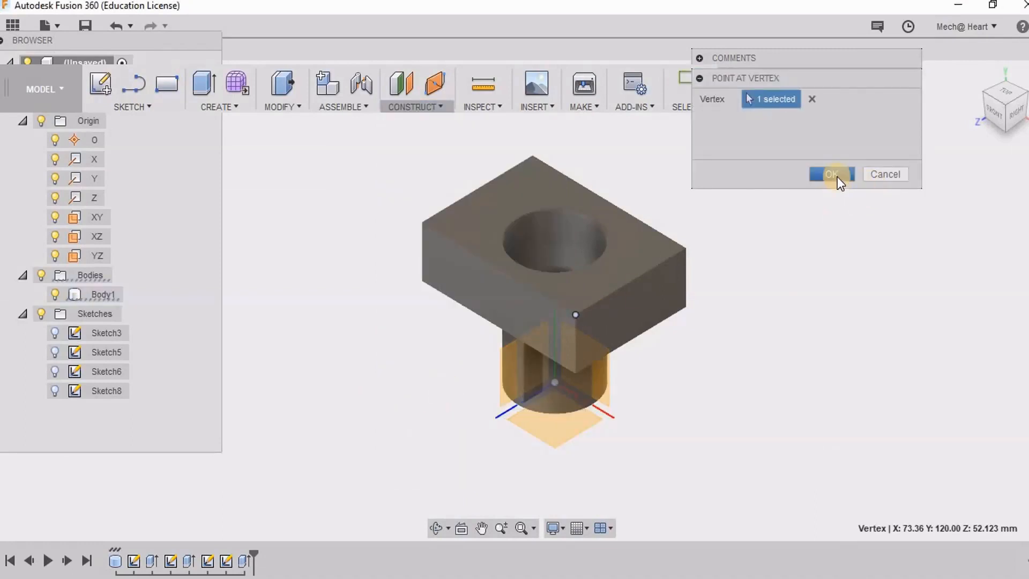
{"action": "left_click", "coordinate": [700, 172]}
{"action": "left_click", "coordinate": [423, 109]}
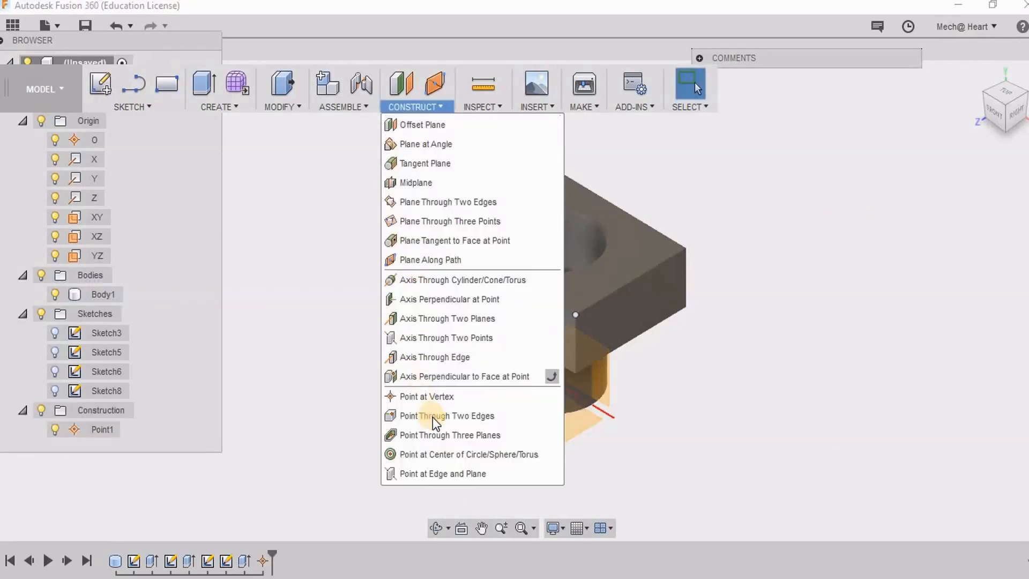
{"action": "left_click", "coordinate": [436, 420]}
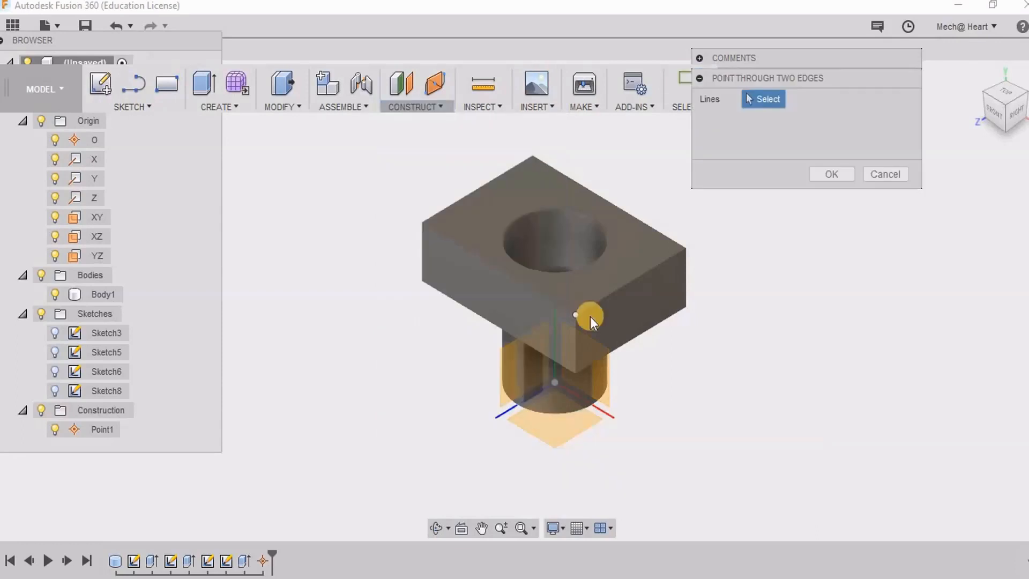
{"action": "left_click", "coordinate": [650, 267]}
{"action": "left_click", "coordinate": [689, 278]}
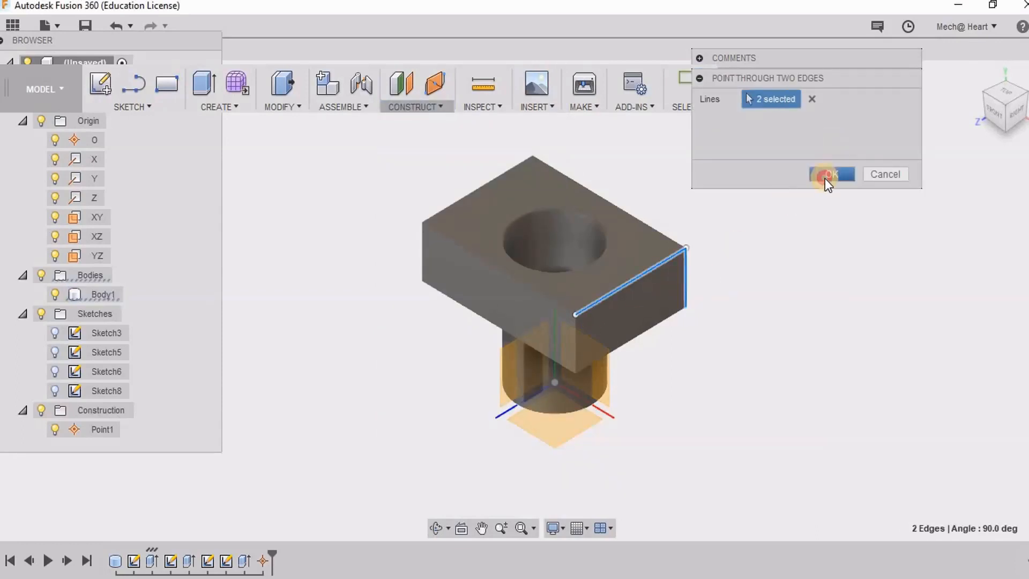
{"action": "left_click", "coordinate": [828, 174]}
Create a construction point through three planes, using the block's large face with the big hole and two adjoining side faces.
{"action": "left_click", "coordinate": [411, 107]}
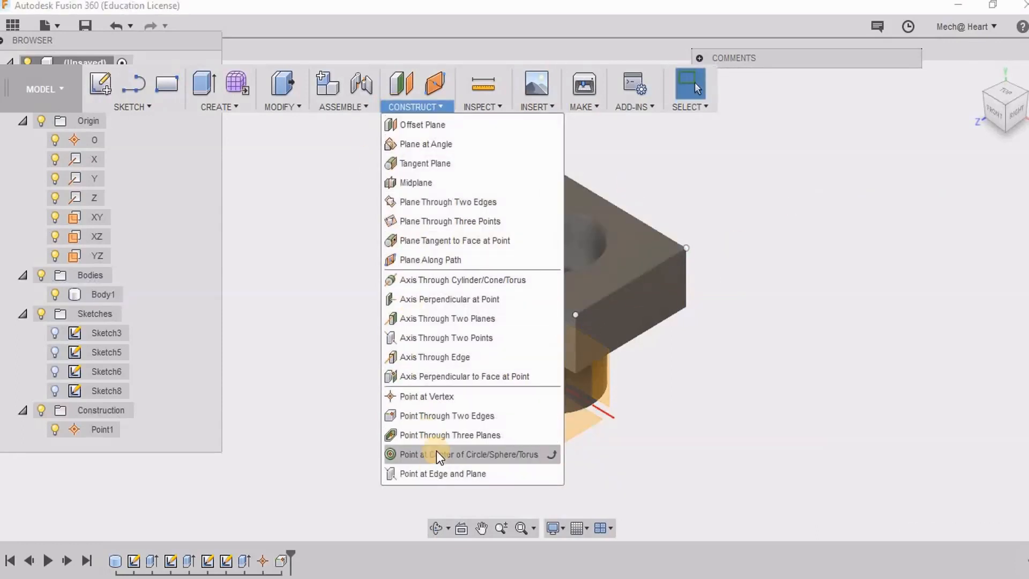
{"action": "left_click", "coordinate": [438, 433]}
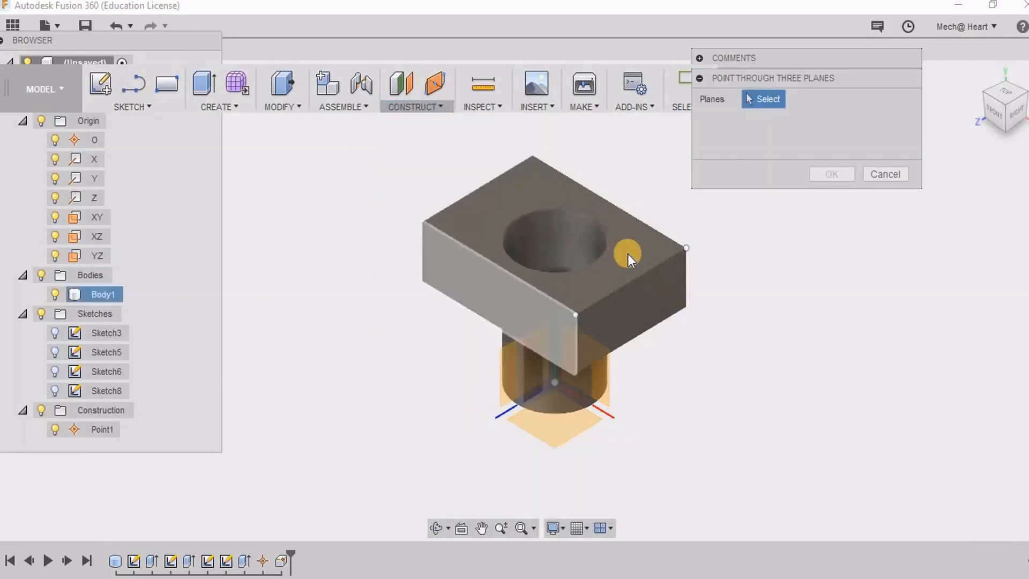
{"action": "left_click", "coordinate": [599, 333]}
{"action": "middle_click_drag", "start_coordinate": [716, 388], "coordinate": [512, 243], "text": "shift"}
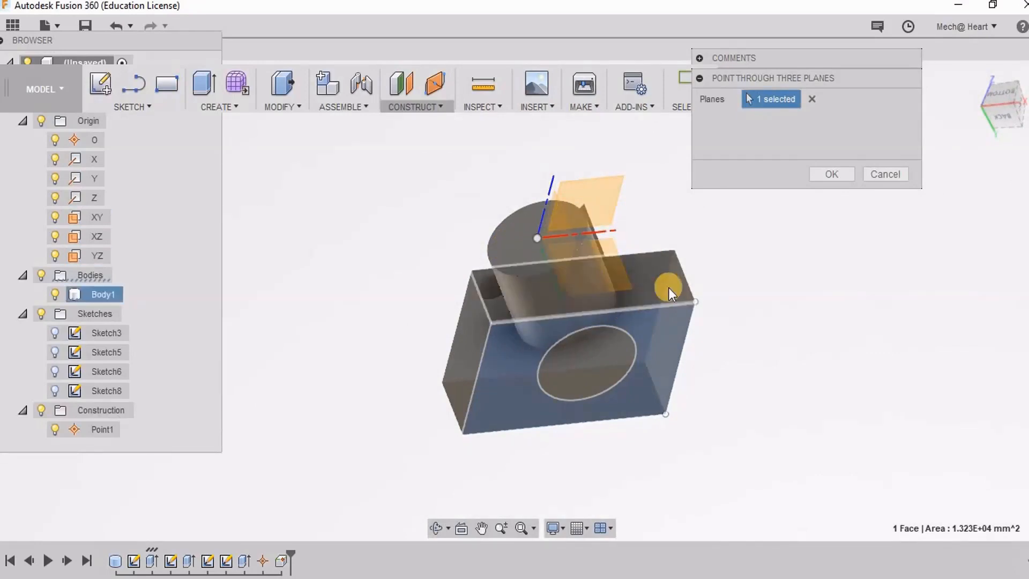
{"action": "middle_click_drag", "start_coordinate": [658, 238], "coordinate": [681, 308], "text": "shift"}
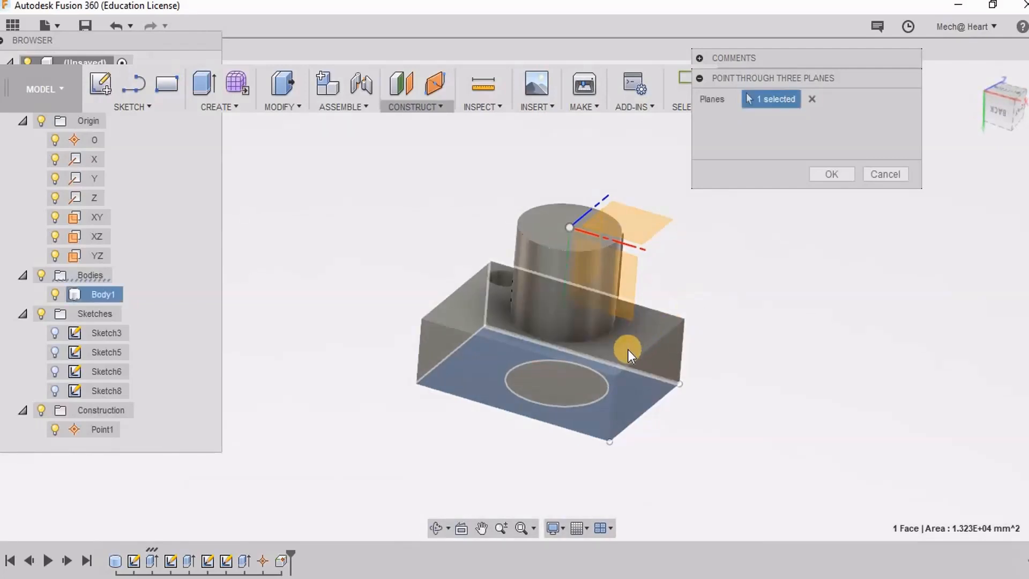
{"action": "left_click", "coordinate": [642, 387]}
{"action": "middle_click_drag", "start_coordinate": [747, 294], "coordinate": [710, 267], "text": "shift"}
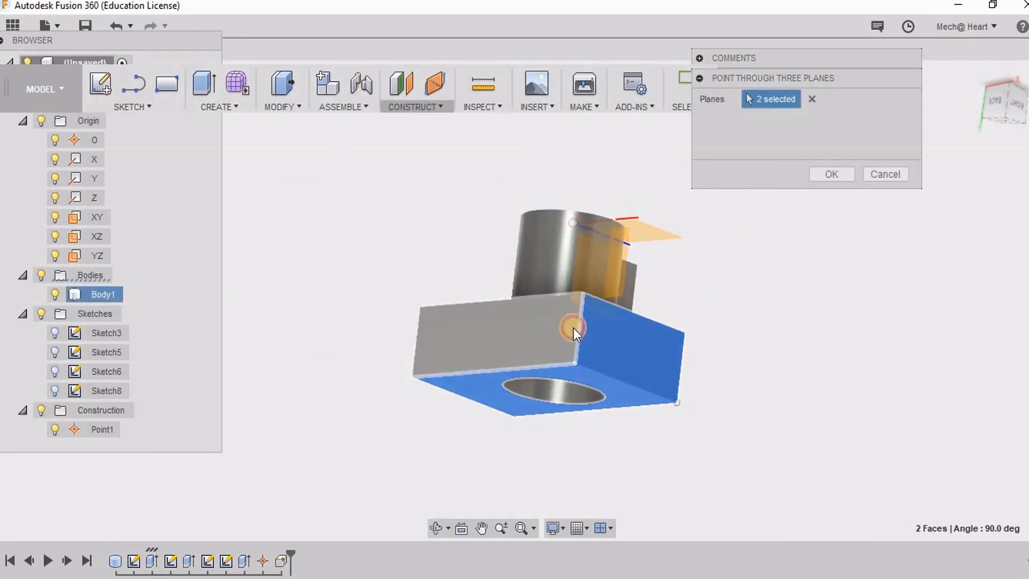
{"action": "left_click", "coordinate": [608, 372]}
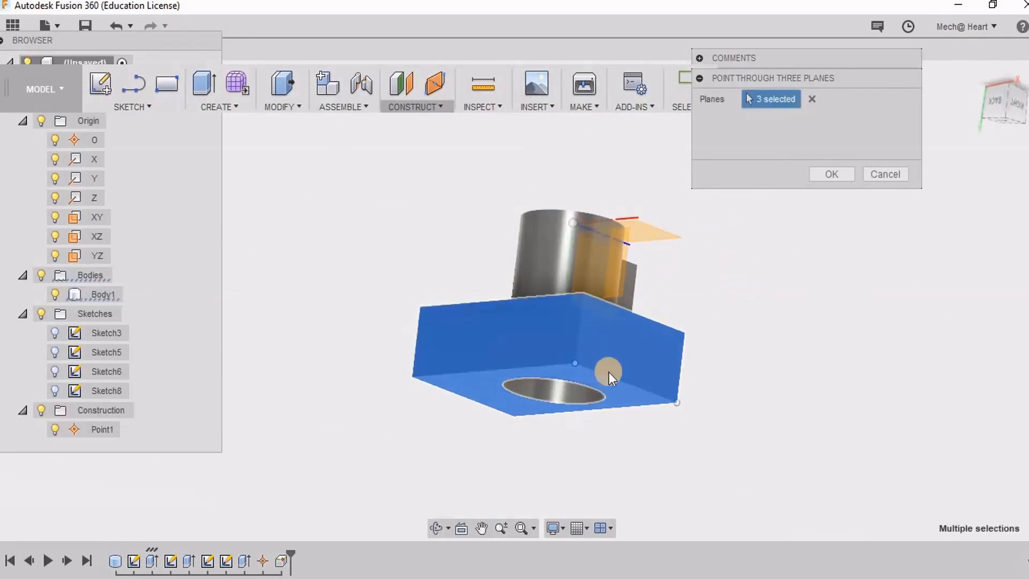
{"action": "left_click", "coordinate": [842, 173]}
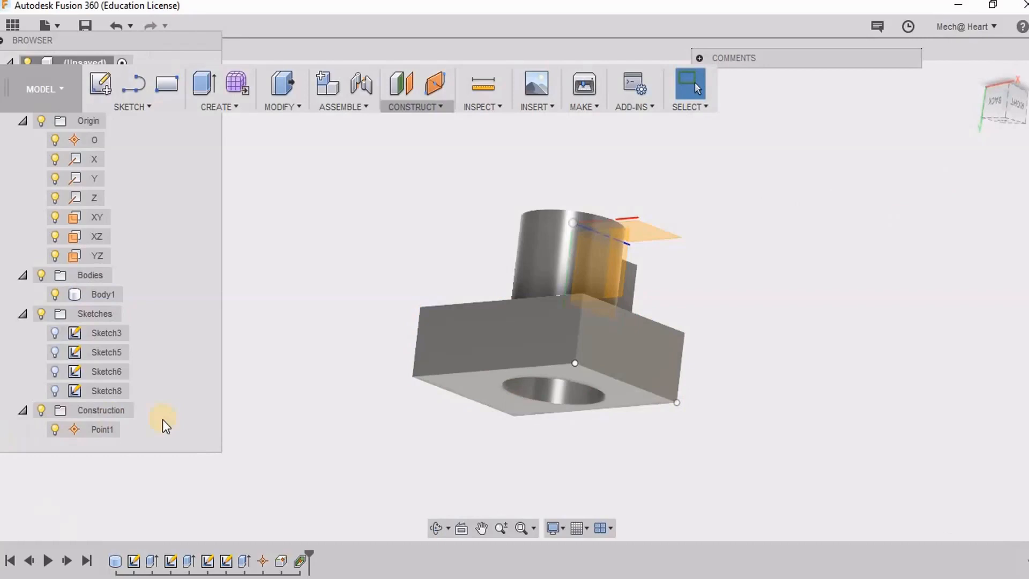
Delete the construction points Point1, Point2 and Point3.
{"action": "right_click", "coordinate": [92, 433]}
{"action": "left_click", "coordinate": [126, 487]}
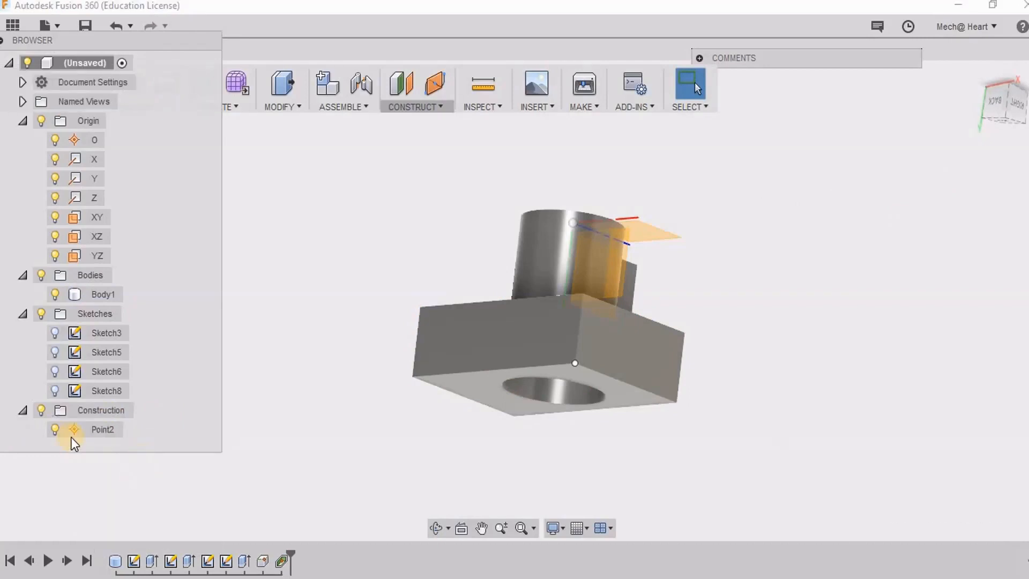
{"action": "right_click", "coordinate": [100, 431]}
{"action": "left_click", "coordinate": [174, 483]}
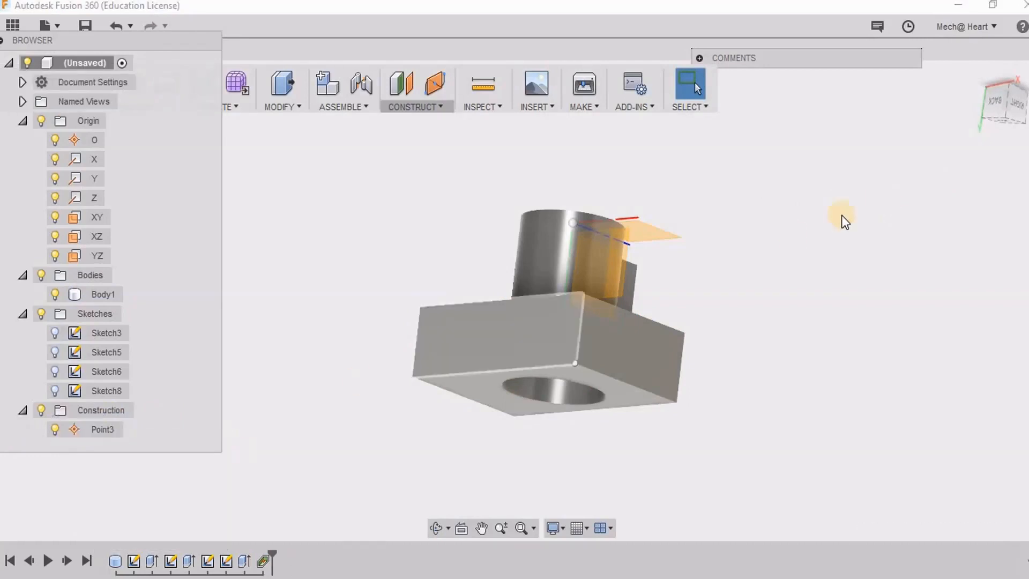
{"action": "right_click", "coordinate": [102, 430]}
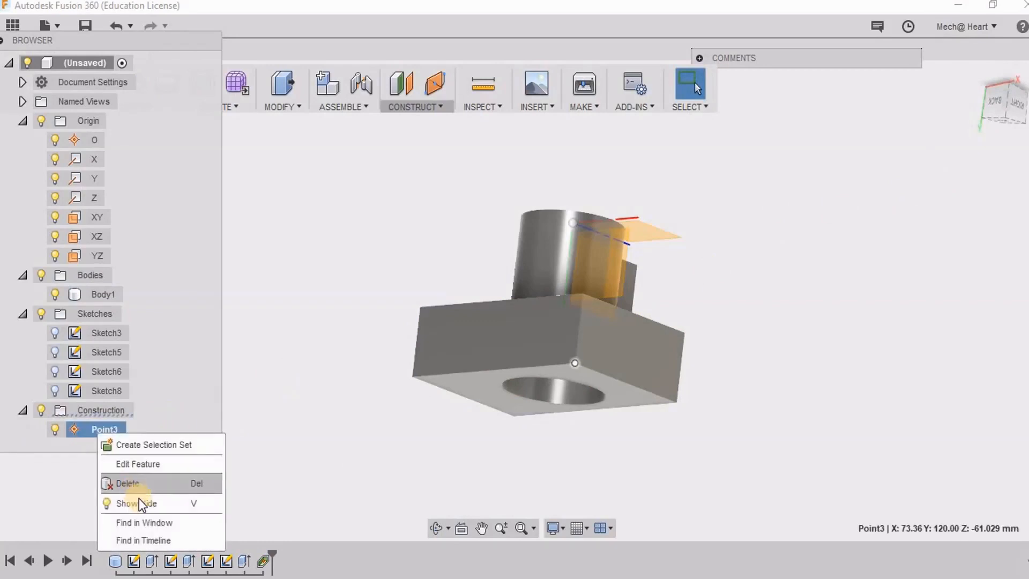
{"action": "left_click", "coordinate": [141, 482]}
Create a construction point through three planes, using the cylinder's flat end face and two adjacent side faces of the block.
{"action": "scroll", "coordinate": [715, 192], "scroll_direction": "up", "scroll_amount": 3}
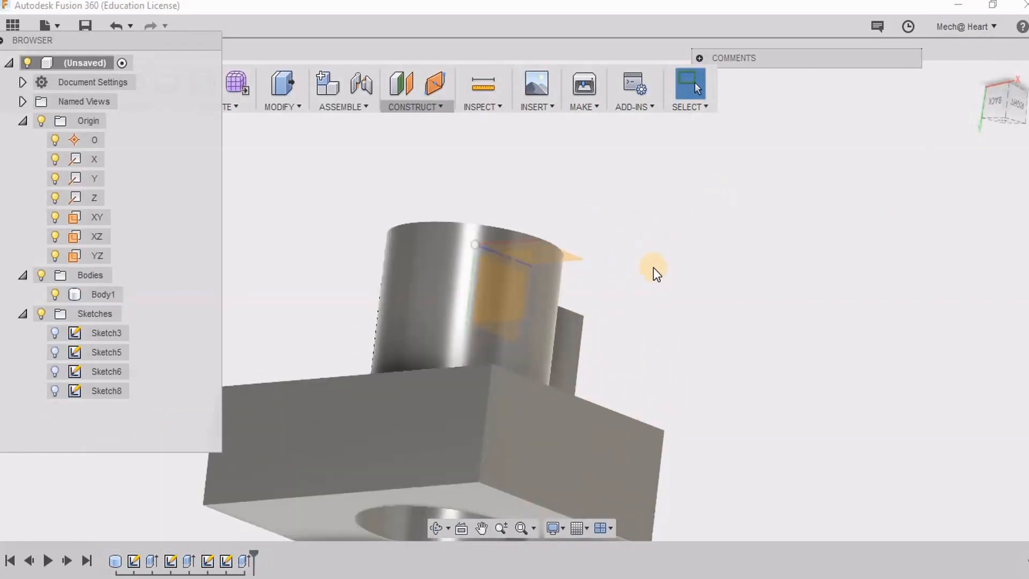
{"action": "middle_click_drag", "start_coordinate": [654, 268], "coordinate": [430, 128], "text": "shift"}
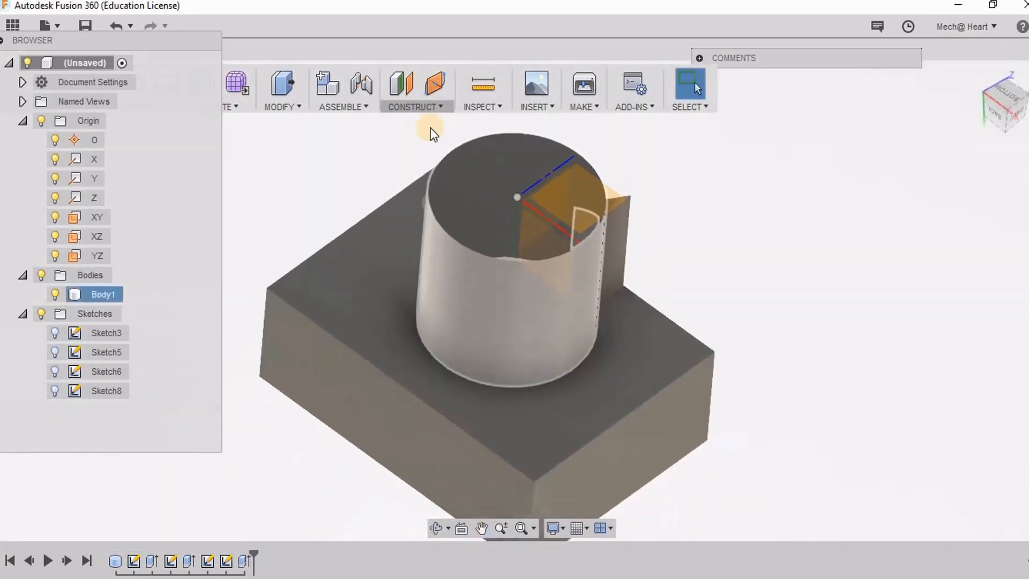
{"action": "left_click", "coordinate": [399, 106]}
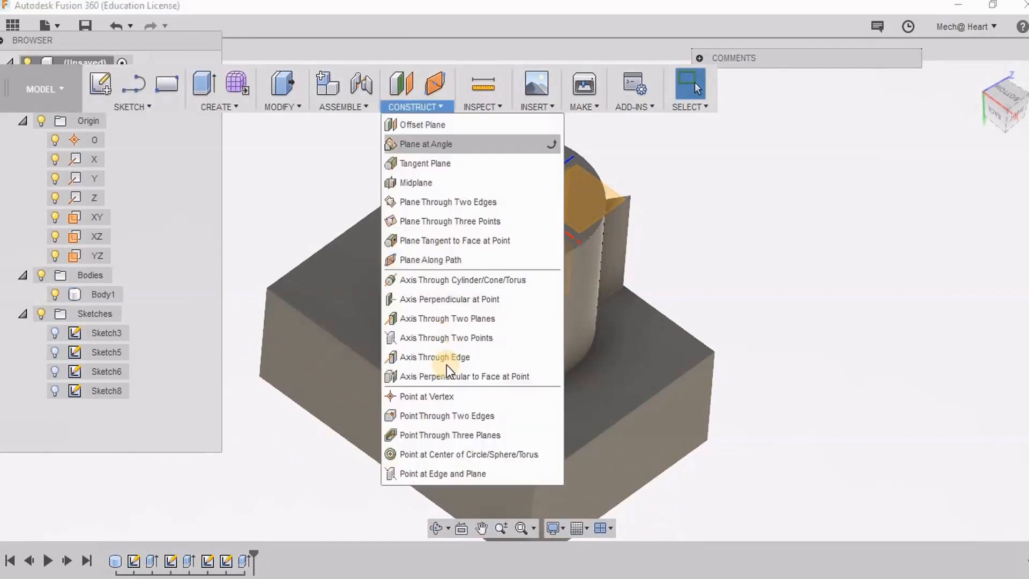
{"action": "left_click", "coordinate": [481, 435]}
{"action": "left_click", "coordinate": [487, 174]}
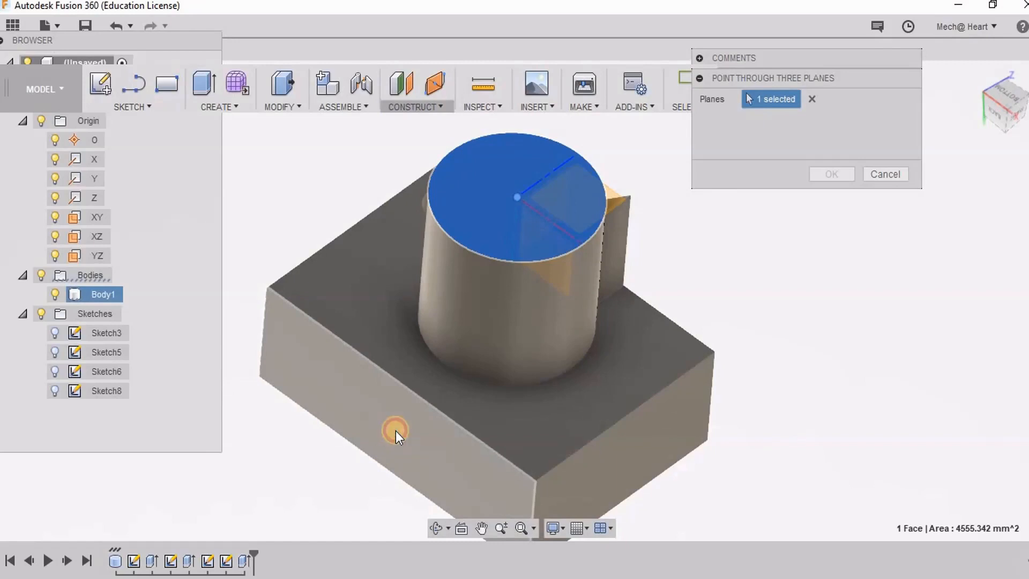
{"action": "left_click", "coordinate": [396, 435]}
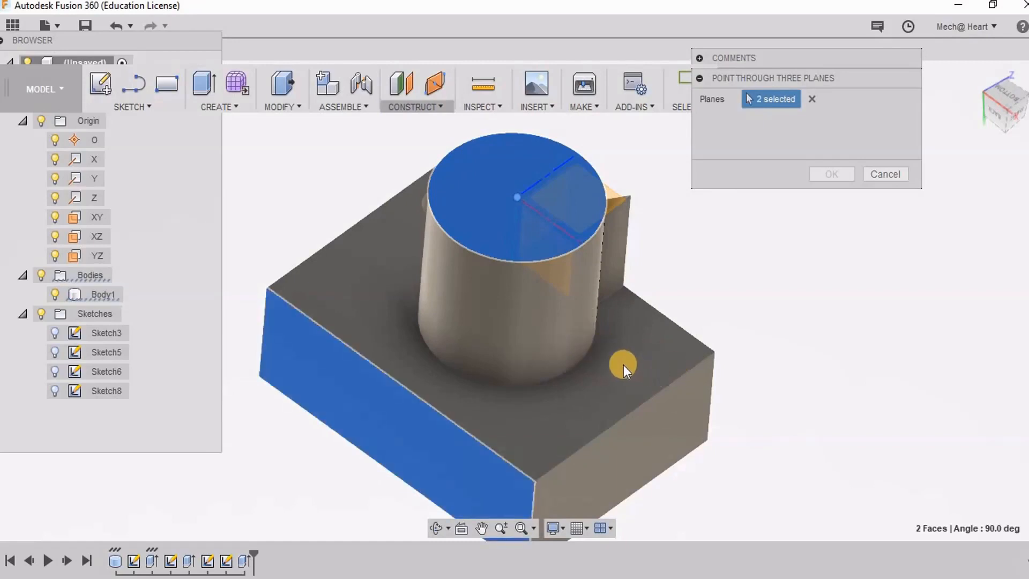
{"action": "middle_click_drag", "start_coordinate": [602, 338], "coordinate": [595, 337], "text": "shift"}
{"action": "left_click", "coordinate": [584, 432]}
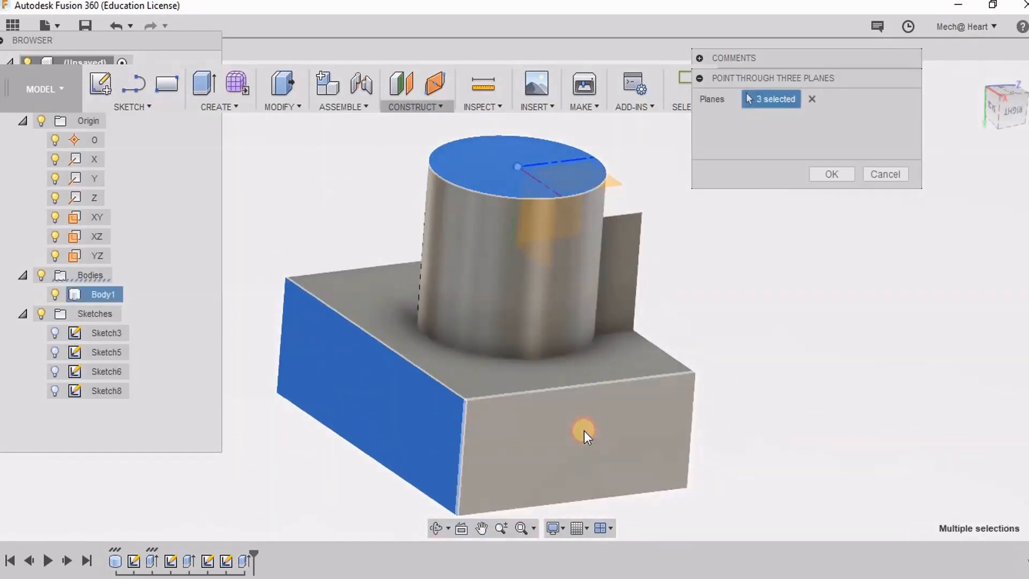
{"action": "mouse_move", "coordinate": [476, 232]}
{"action": "middle_mouse_down", "text": "shift"}
{"action": "mouse_move", "coordinate": [468, 184]}
{"action": "mouse_move", "coordinate": [478, 241]}
{"action": "mouse_move", "coordinate": [455, 231]}
{"action": "middle_mouse_up", "text": "shift"}
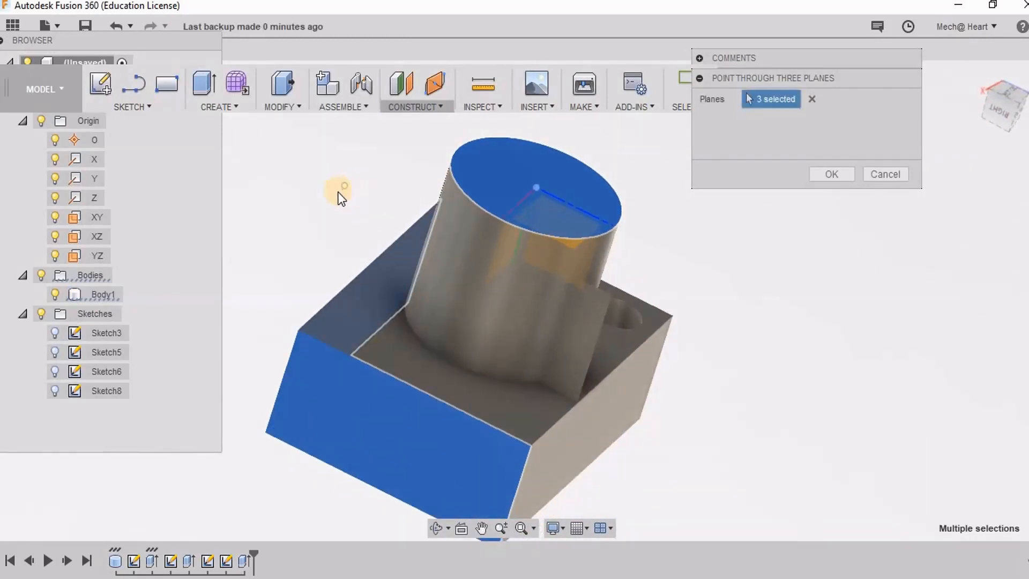
{"action": "middle_click_drag", "start_coordinate": [425, 276], "coordinate": [730, 225], "text": "shift"}
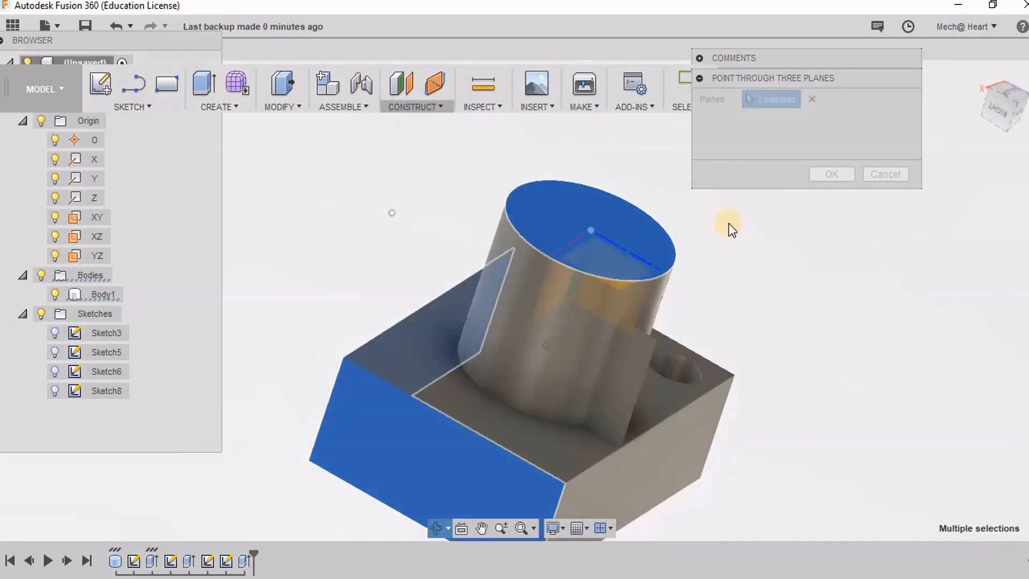
{"action": "left_click", "coordinate": [831, 173]}
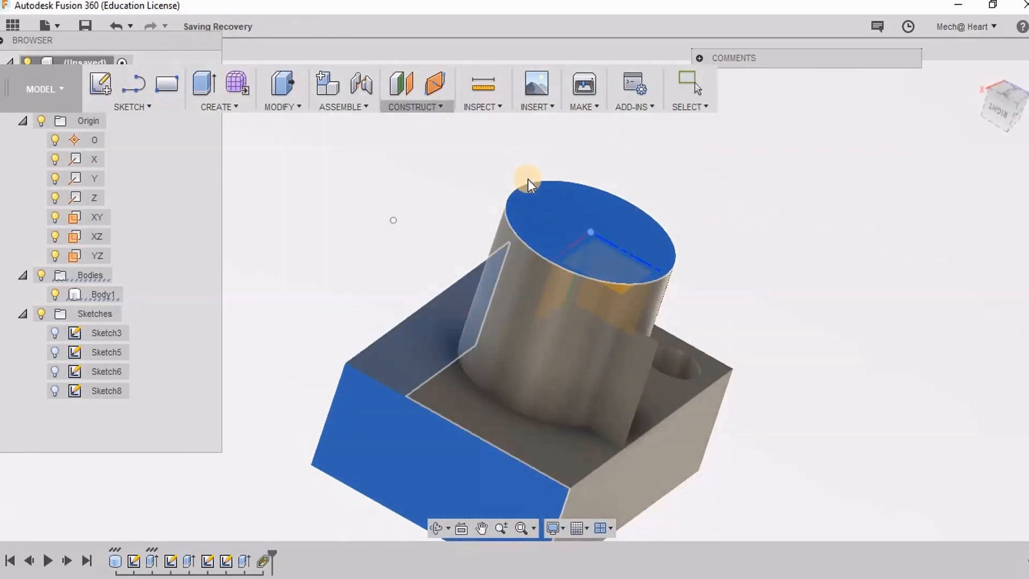
Create a construction point at the center of the small round hole's circular edge near the block's corner.
{"action": "left_click", "coordinate": [403, 107]}
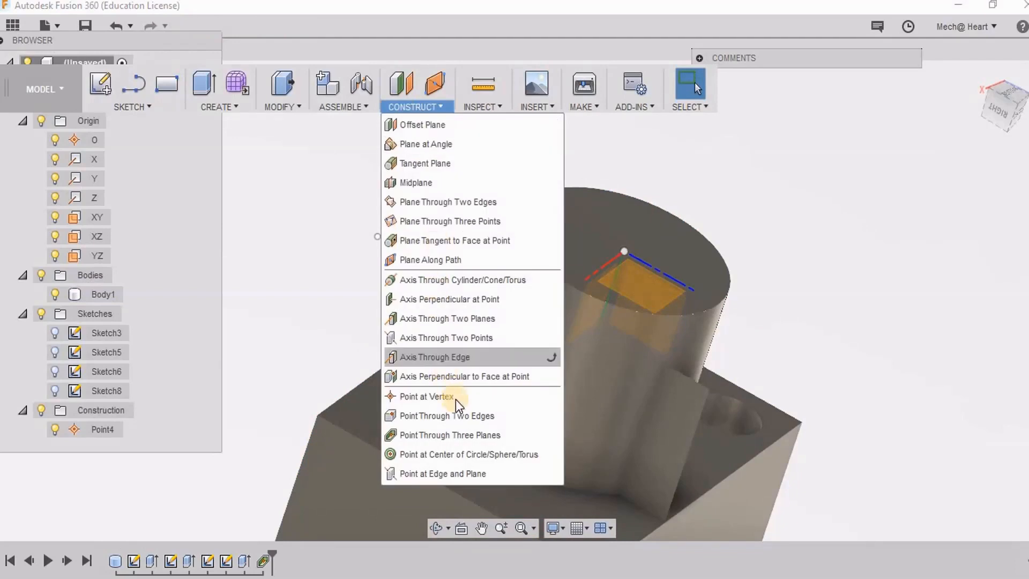
{"action": "left_click", "coordinate": [474, 456]}
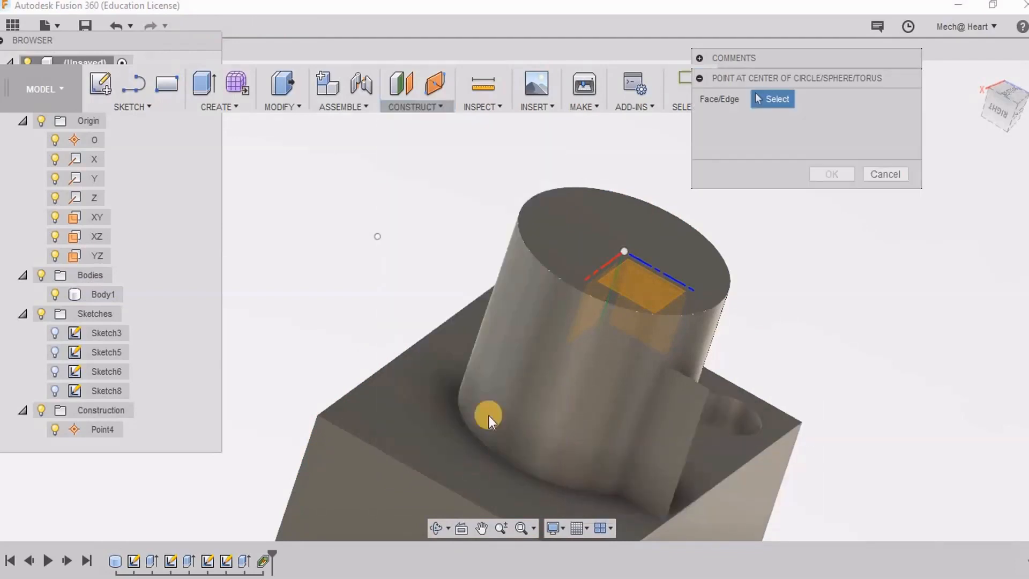
{"action": "left_click", "coordinate": [526, 474]}
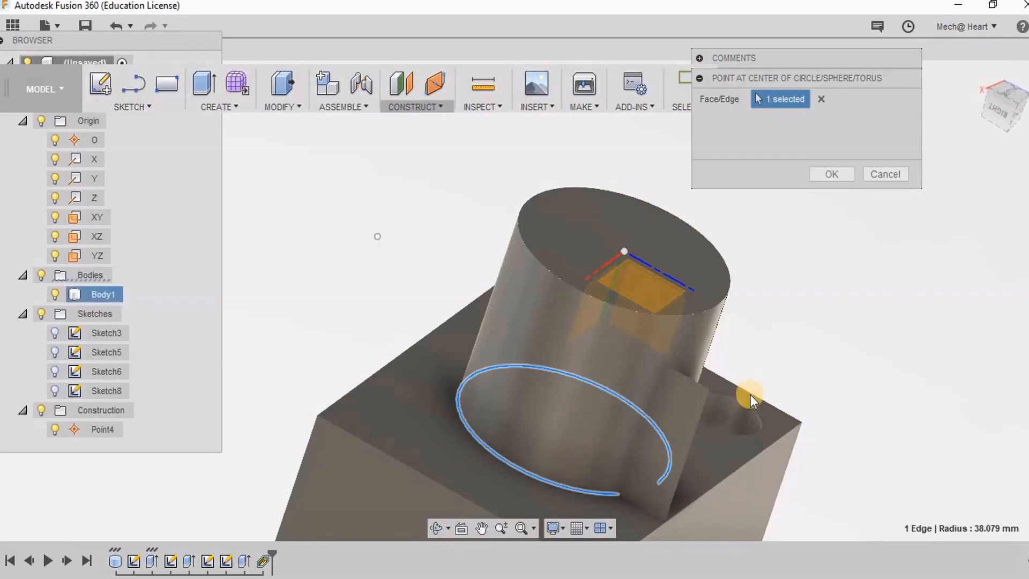
{"action": "middle_click_drag", "start_coordinate": [751, 394], "coordinate": [709, 387], "text": "shift"}
{"action": "scroll", "coordinate": [708, 387], "scroll_direction": "up", "scroll_amount": 5}
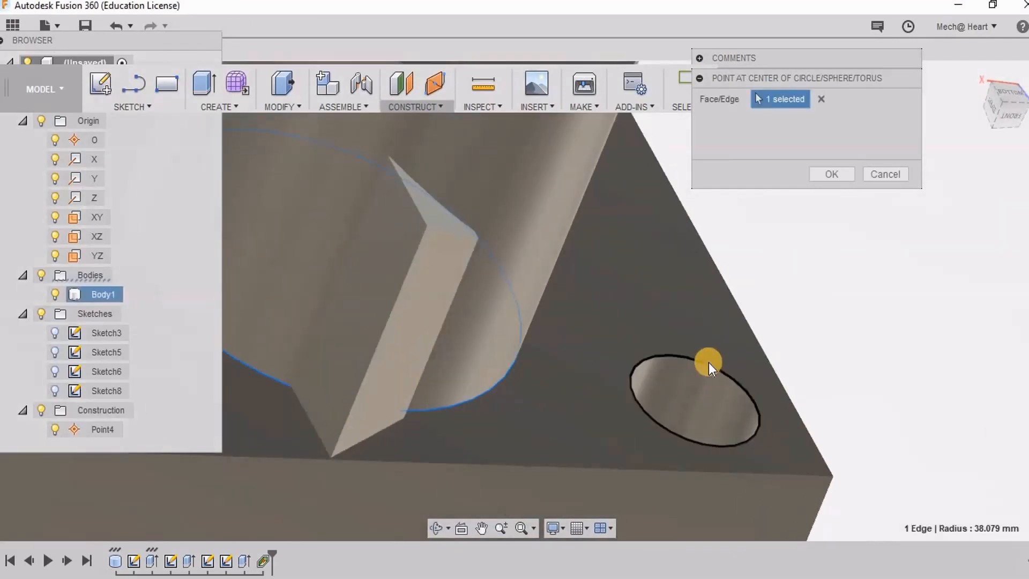
{"action": "left_click", "coordinate": [708, 362]}
{"action": "scroll", "coordinate": [718, 356], "scroll_direction": "down", "scroll_amount": 5}
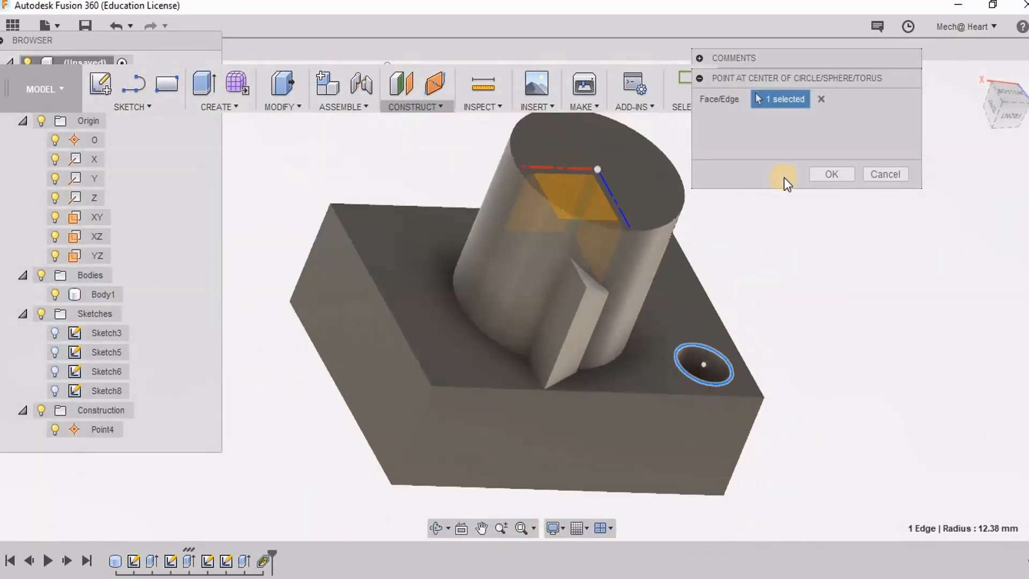
{"action": "left_click", "coordinate": [822, 179]}
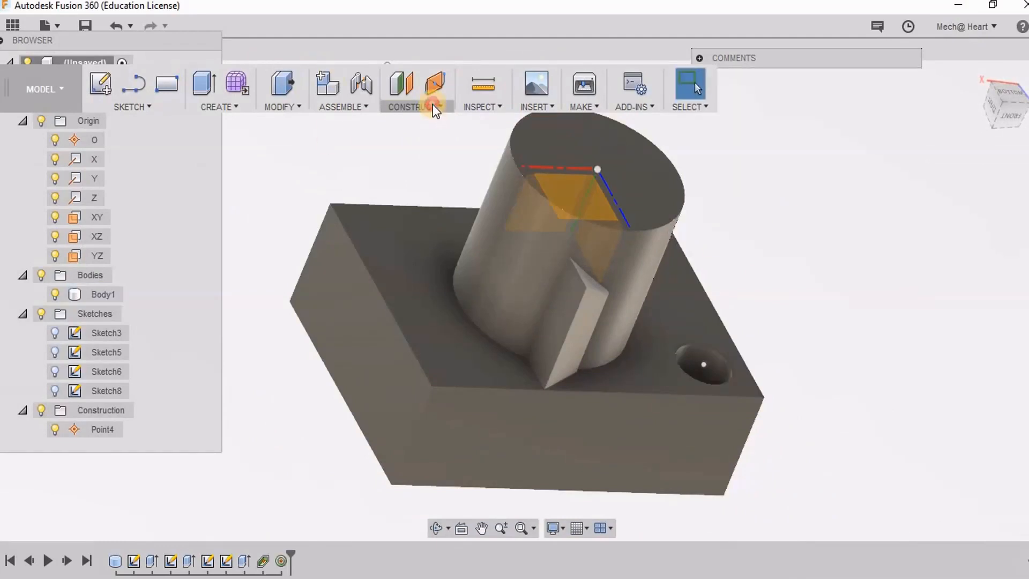
Create a construction point at edge and plane, using the block's large face with the big hole and the notch's straight edge inside the hole.
{"action": "left_click", "coordinate": [433, 104]}
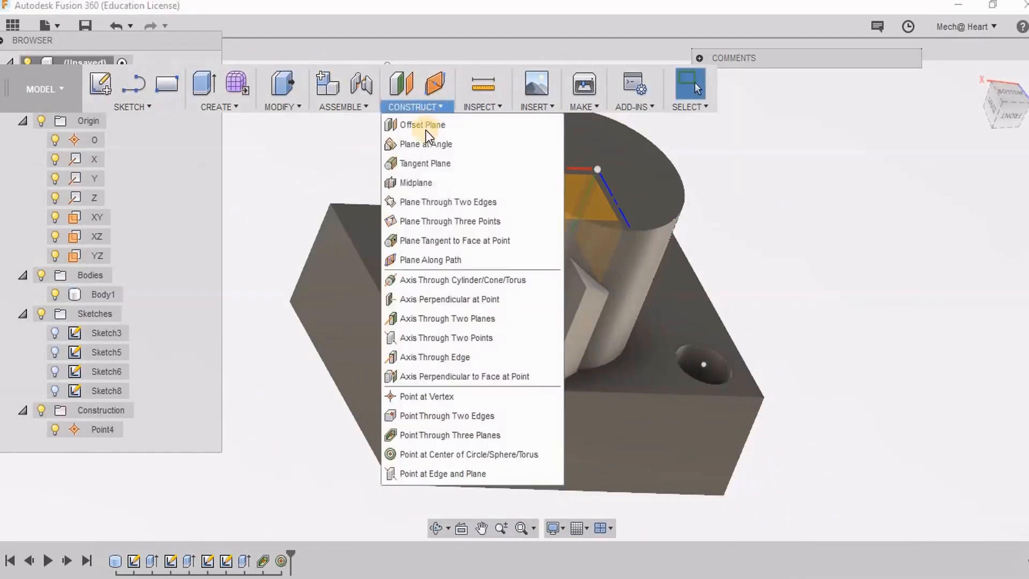
{"action": "left_click", "coordinate": [443, 474]}
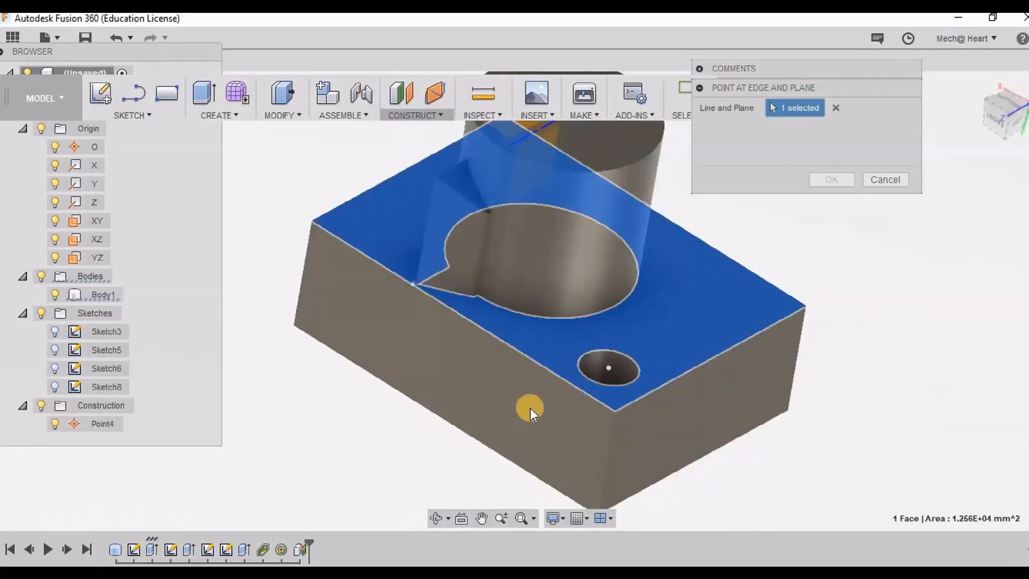
{"action": "middle_click_drag", "start_coordinate": [530, 407], "coordinate": [605, 257], "text": "shift"}
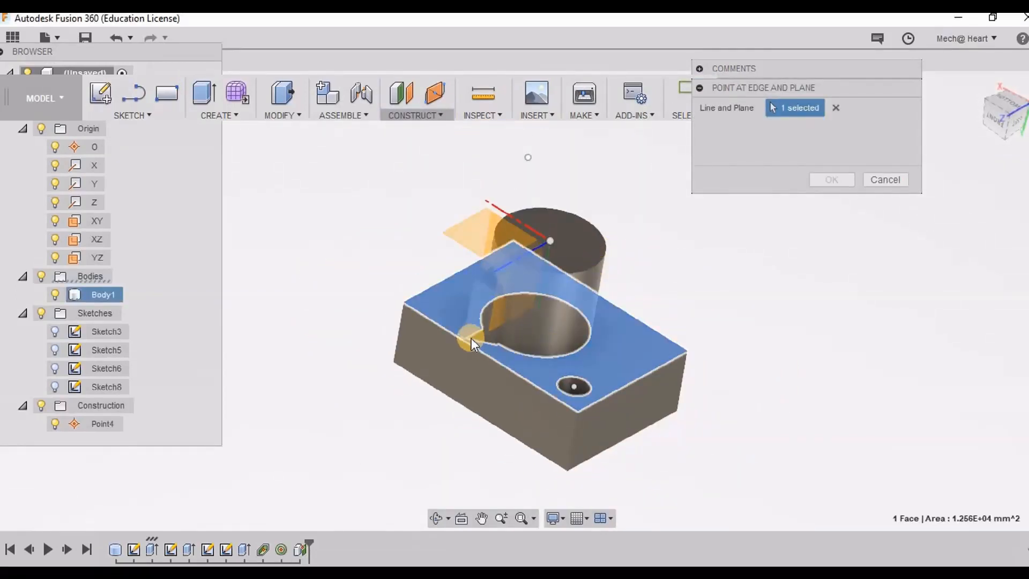
{"action": "left_click", "coordinate": [496, 343]}
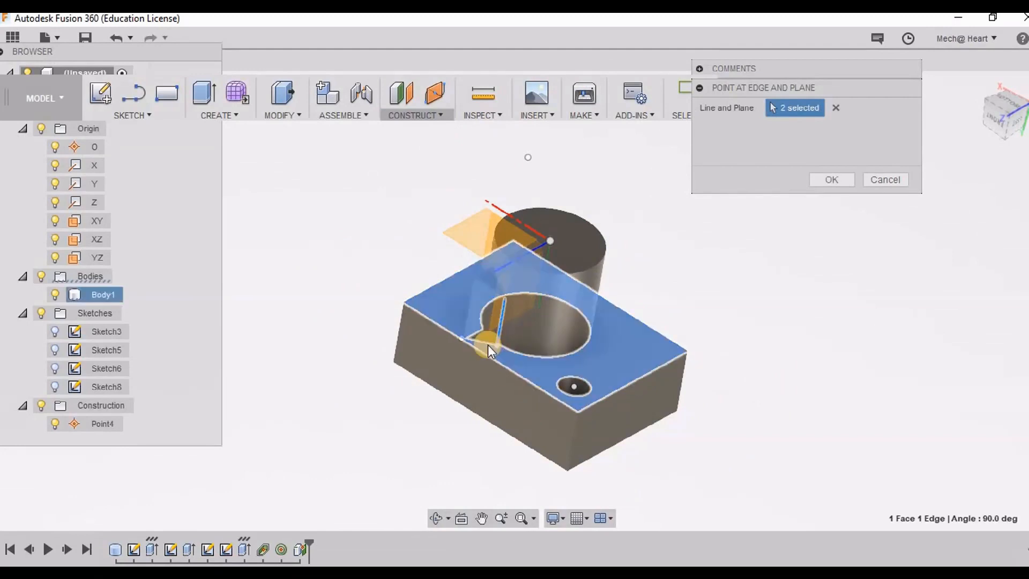
{"action": "scroll", "coordinate": [503, 369], "scroll_direction": "up", "scroll_amount": 5}
{"action": "scroll", "coordinate": [512, 365], "scroll_direction": "up", "scroll_amount": 5}
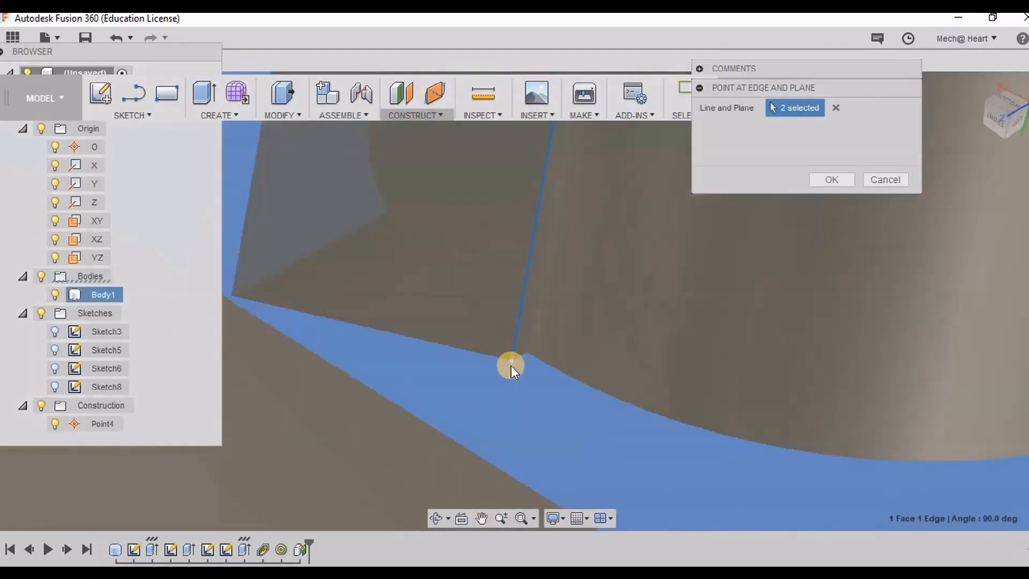
{"action": "scroll", "coordinate": [517, 371], "scroll_direction": "down", "scroll_amount": 5}
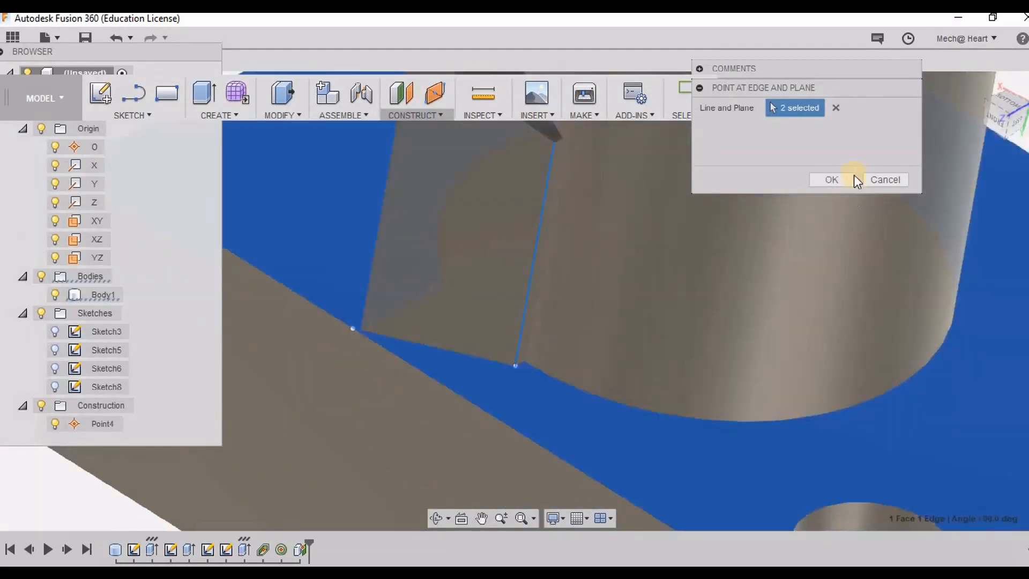
{"action": "left_click", "coordinate": [835, 180]}
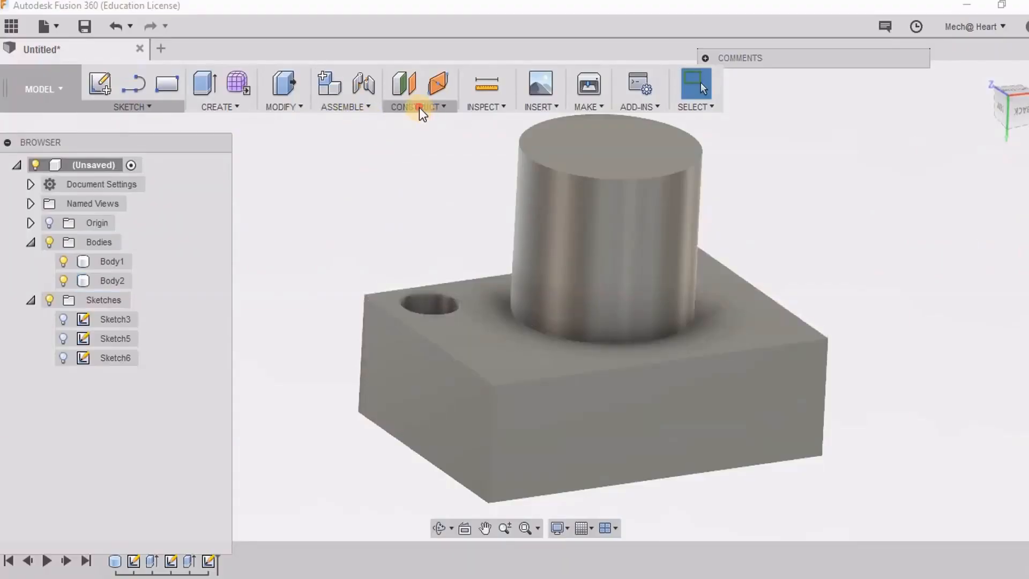
Create a construction axis through the cylindrical wall of the small round hole near the block's corner.
{"action": "left_click", "coordinate": [420, 107]}
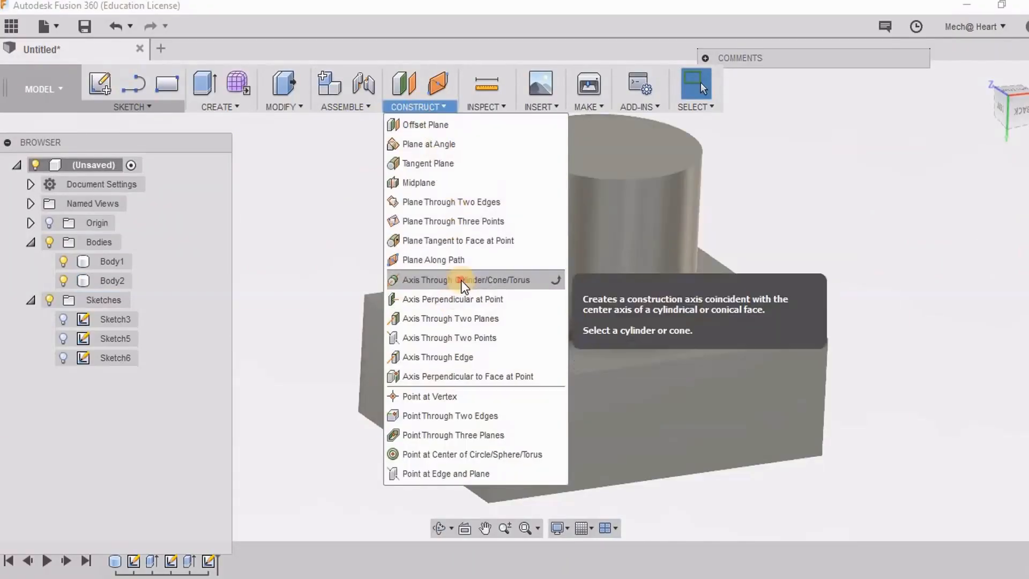
{"action": "left_click", "coordinate": [461, 279]}
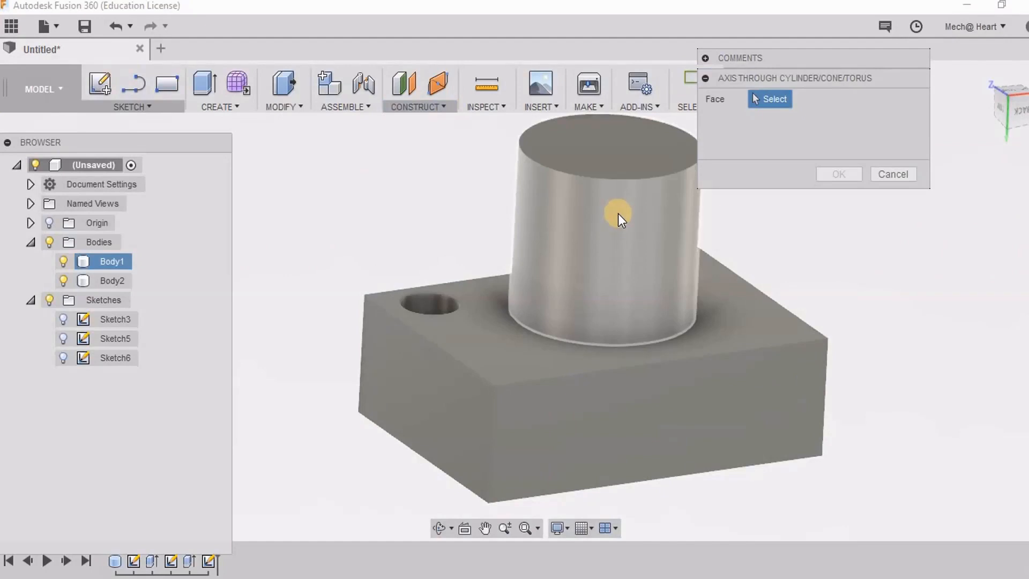
{"action": "left_click", "coordinate": [619, 213]}
{"action": "scroll", "coordinate": [436, 304], "scroll_direction": "up", "scroll_amount": 3}
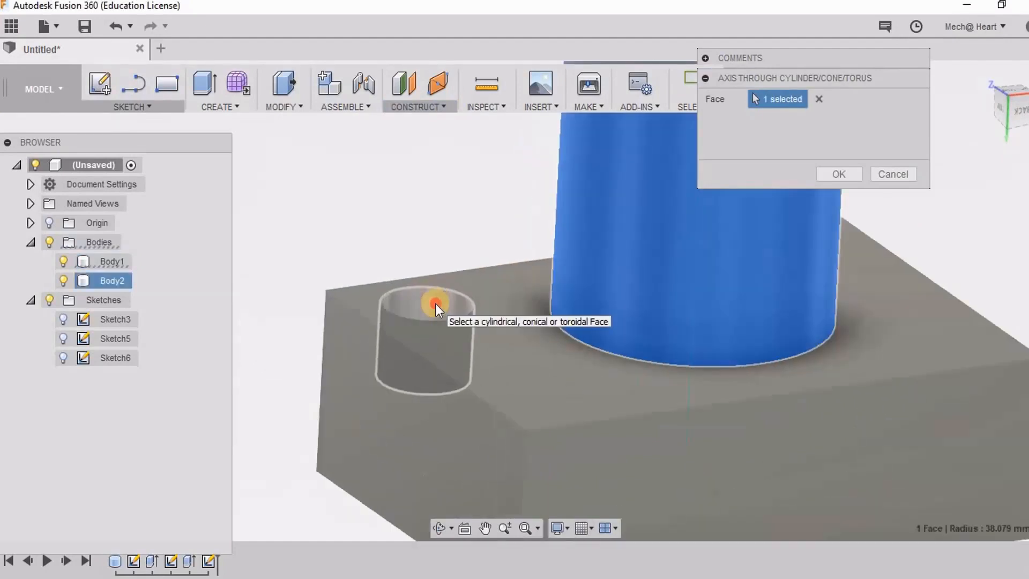
{"action": "left_click", "coordinate": [436, 304]}
{"action": "scroll", "coordinate": [390, 378], "scroll_direction": "down", "scroll_amount": 3}
{"action": "scroll", "coordinate": [413, 345], "scroll_direction": "down", "scroll_amount": 1}
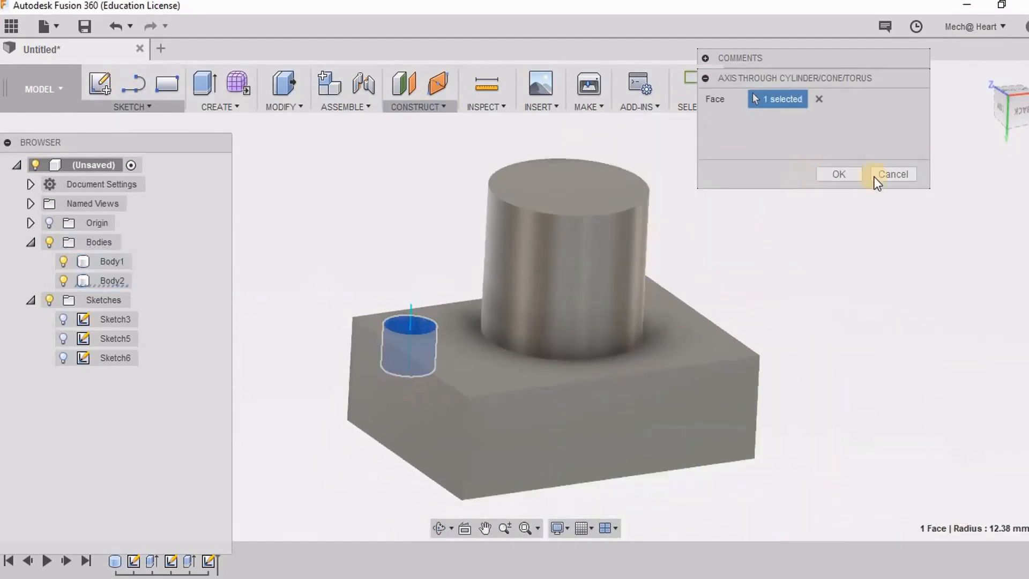
{"action": "left_click", "coordinate": [838, 173]}
{"action": "scroll", "coordinate": [691, 256], "scroll_direction": "up", "scroll_amount": 2}
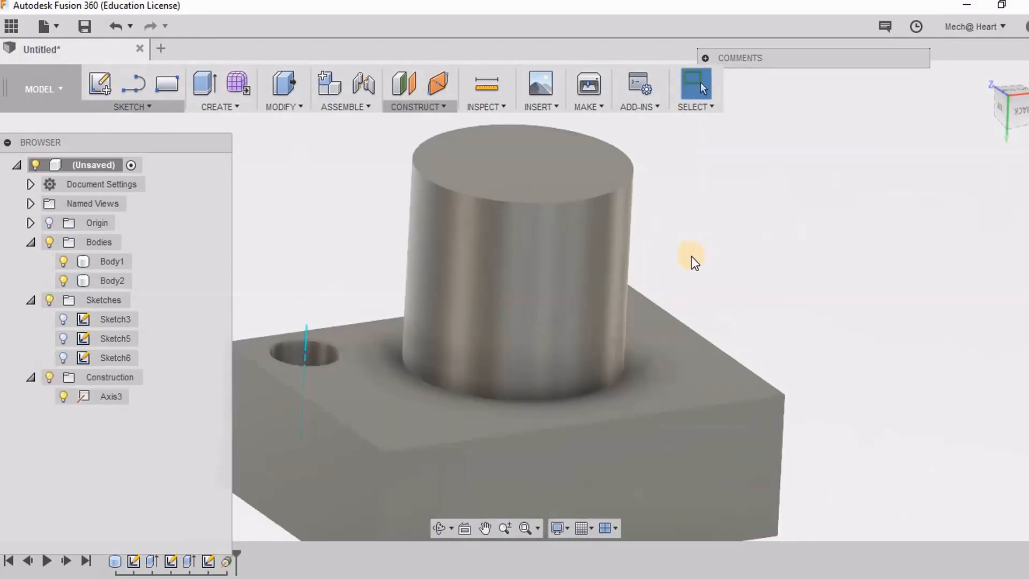
{"action": "scroll", "coordinate": [666, 284], "scroll_direction": "down", "scroll_amount": 2}
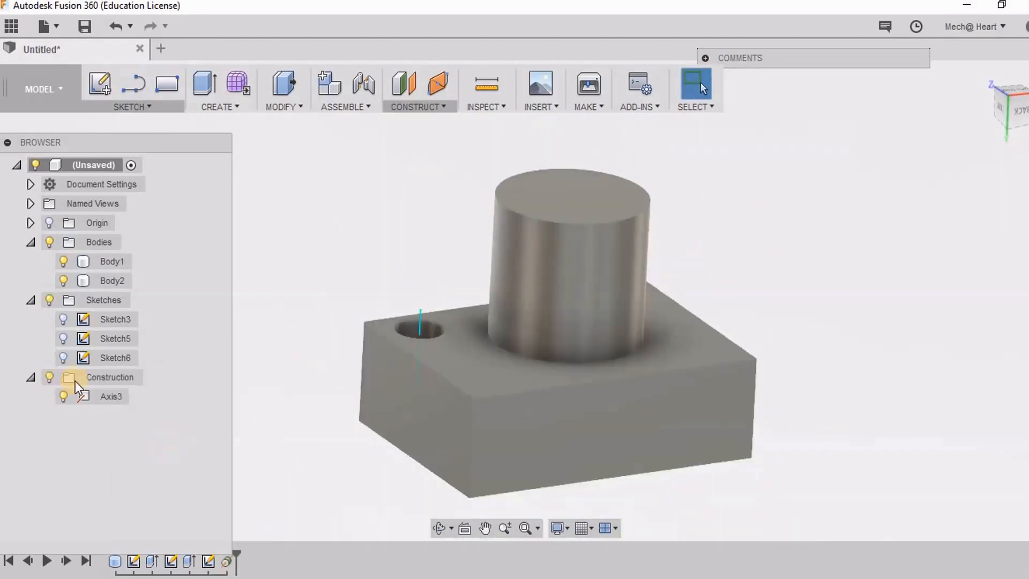
Create a construction axis through the curved face of the large cylinder.
{"action": "left_click", "coordinate": [414, 108]}
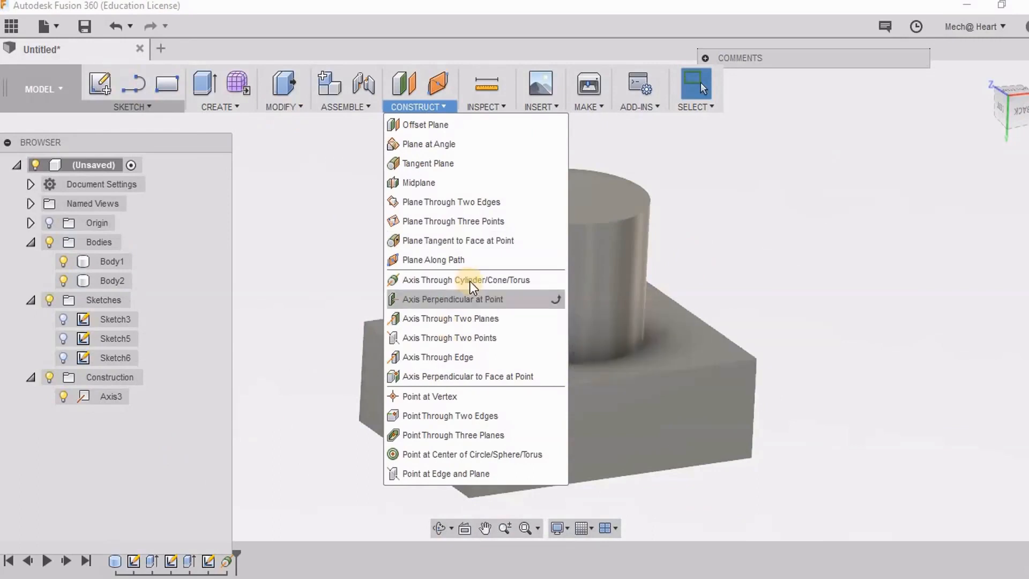
{"action": "left_click", "coordinate": [469, 280]}
{"action": "left_click", "coordinate": [545, 276]}
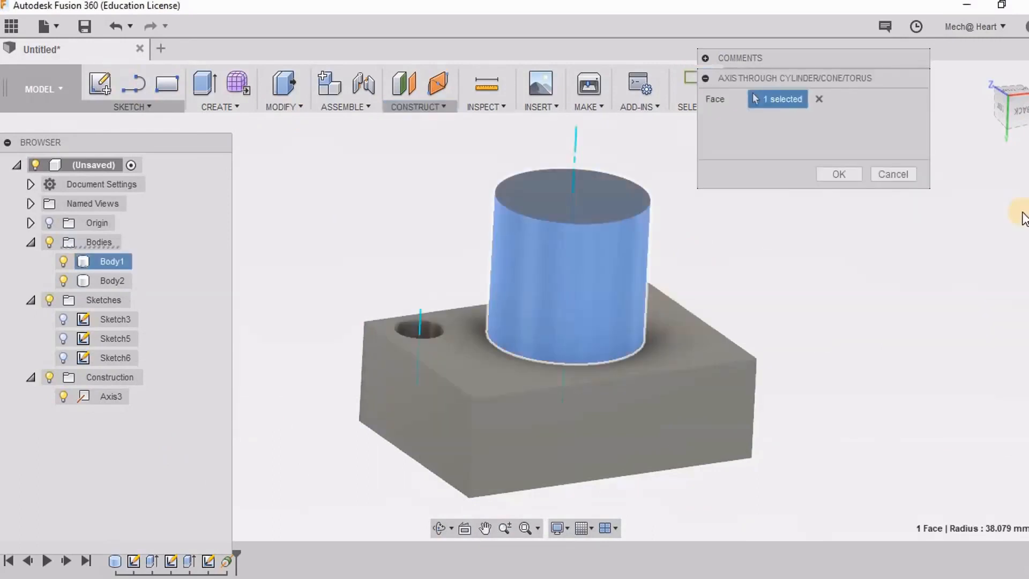
{"action": "left_click", "coordinate": [839, 178]}
{"action": "scroll", "coordinate": [670, 292], "scroll_direction": "up", "scroll_amount": 3}
{"action": "scroll", "coordinate": [444, 188], "scroll_direction": "down", "scroll_amount": 3}
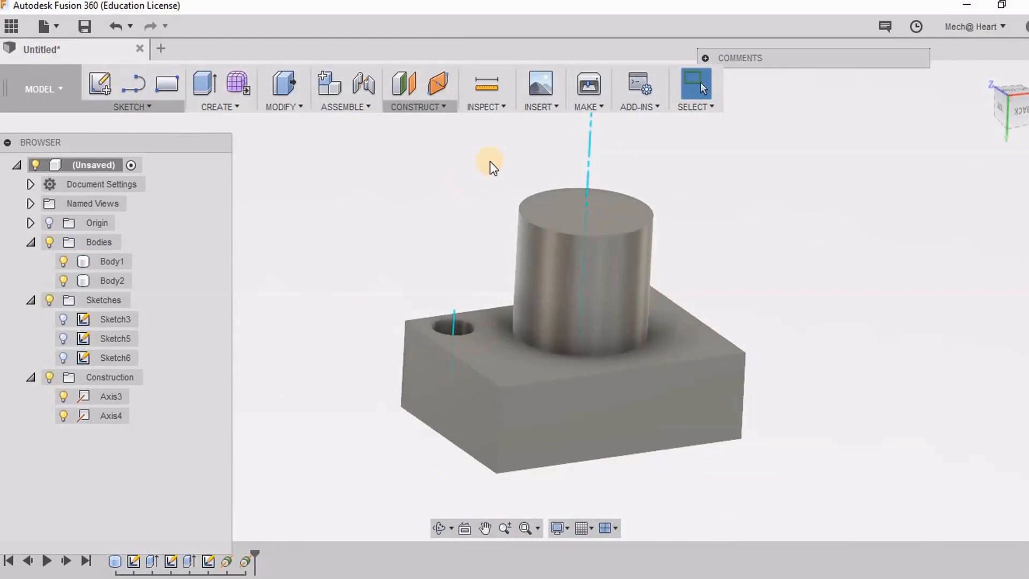
Create a construction axis perpendicular at a point near the middle of the block's long side face.
{"action": "left_click", "coordinate": [426, 108]}
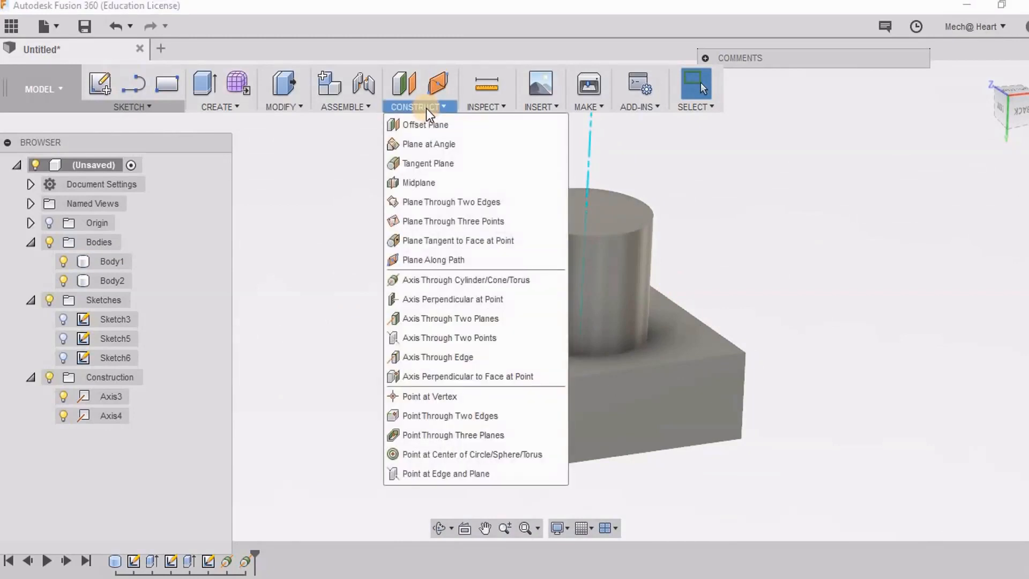
{"action": "left_click", "coordinate": [468, 302]}
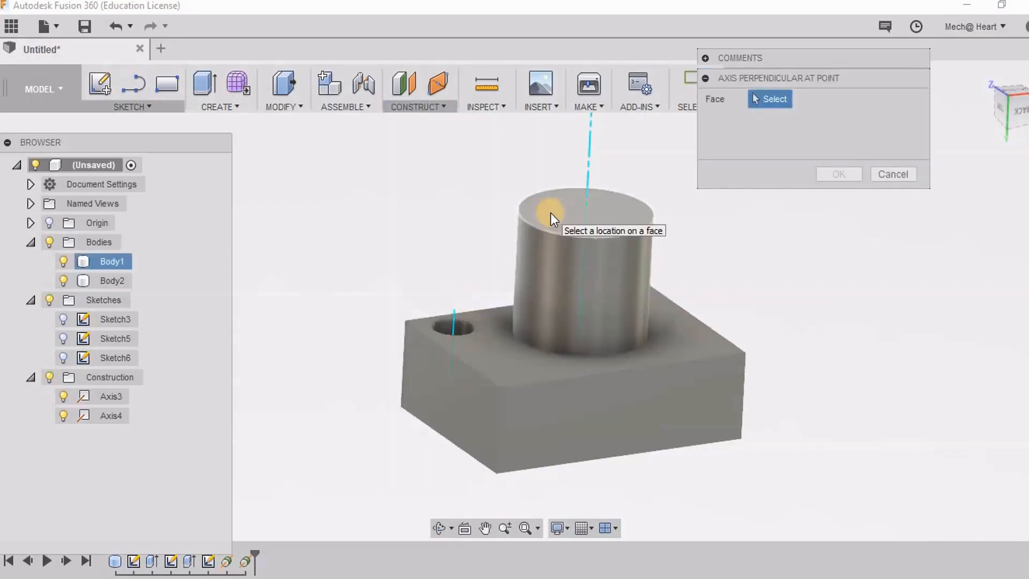
{"action": "left_click", "coordinate": [654, 411]}
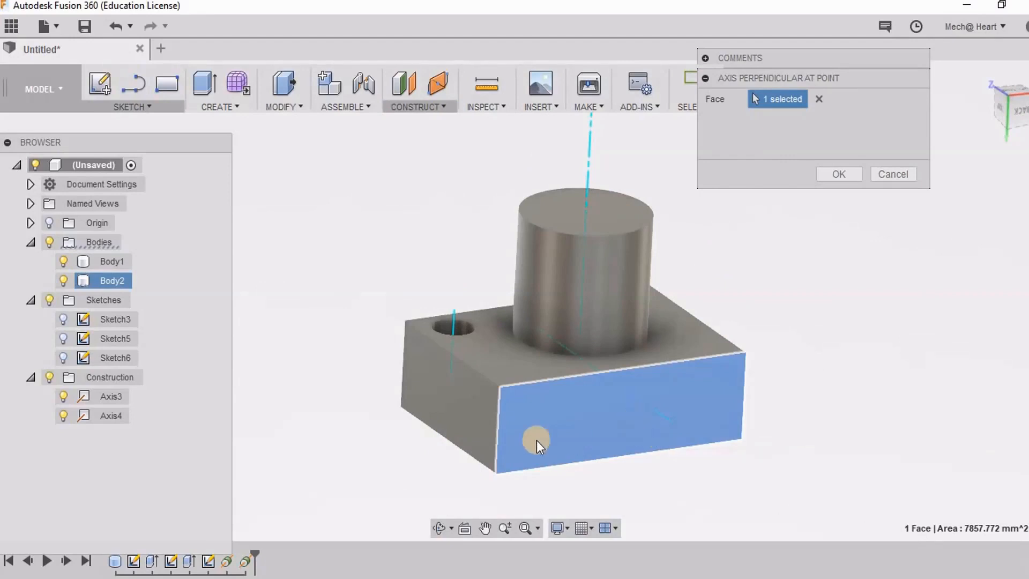
{"action": "scroll", "coordinate": [542, 439], "scroll_direction": "up", "scroll_amount": 3}
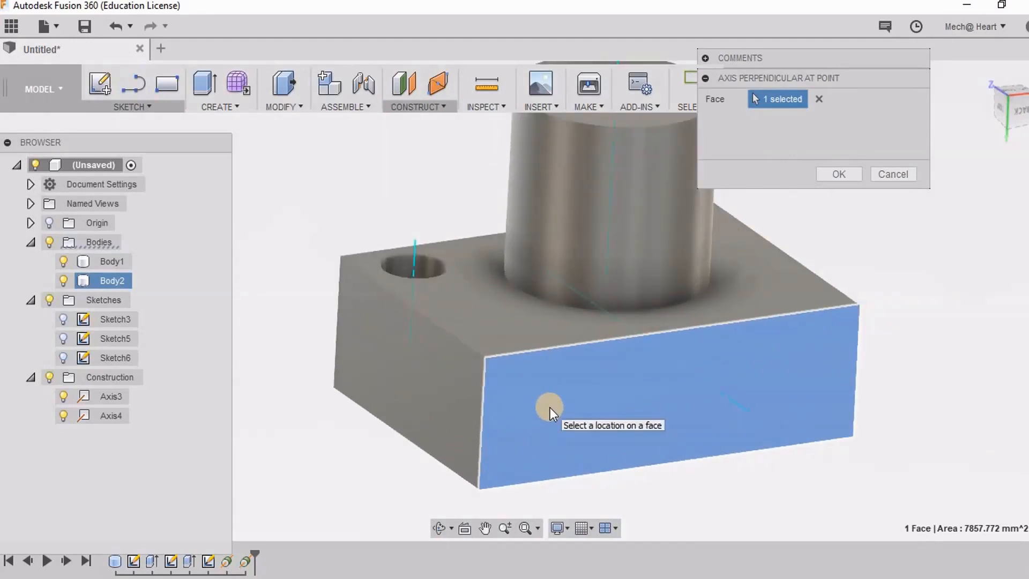
{"action": "left_click", "coordinate": [549, 408]}
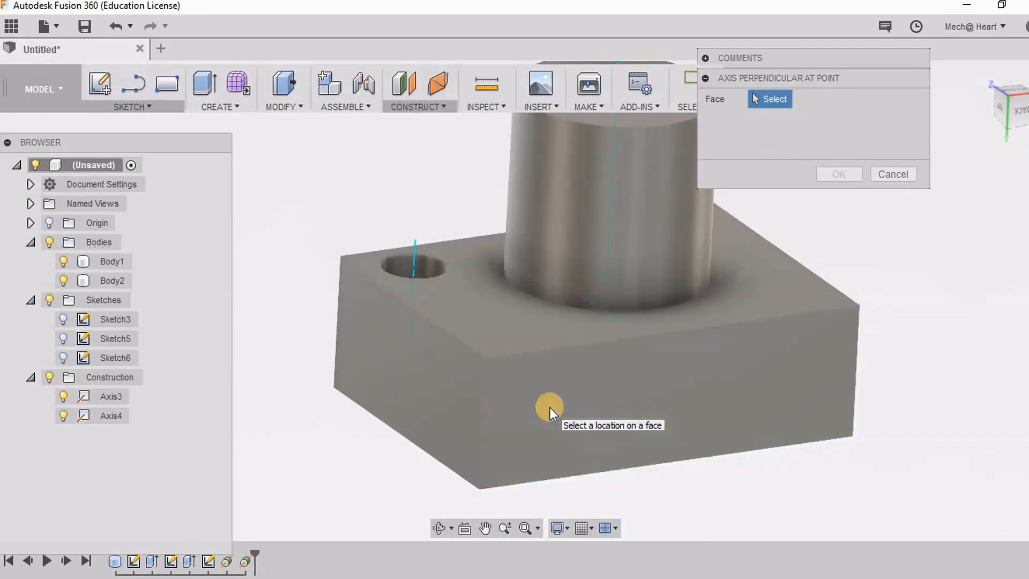
{"action": "left_click", "coordinate": [649, 417]}
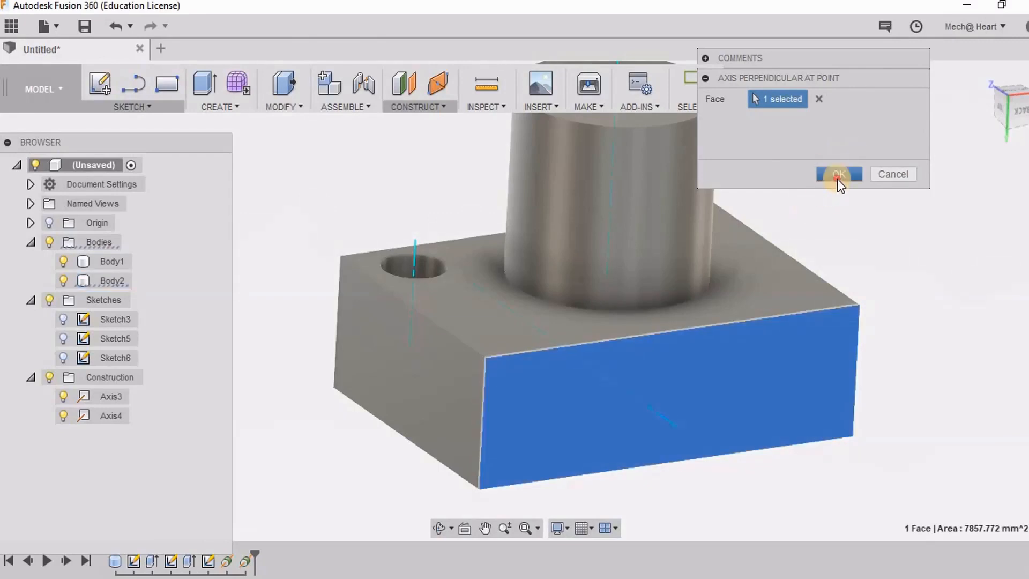
{"action": "left_click", "coordinate": [837, 177]}
{"action": "scroll", "coordinate": [702, 284], "scroll_direction": "down", "scroll_amount": 3}
{"action": "middle_click_drag", "start_coordinate": [735, 188], "coordinate": [706, 278], "text": "shift"}
Create a construction axis perpendicular at an off-center point on the cylinder's flat end face.
{"action": "left_click", "coordinate": [405, 107]}
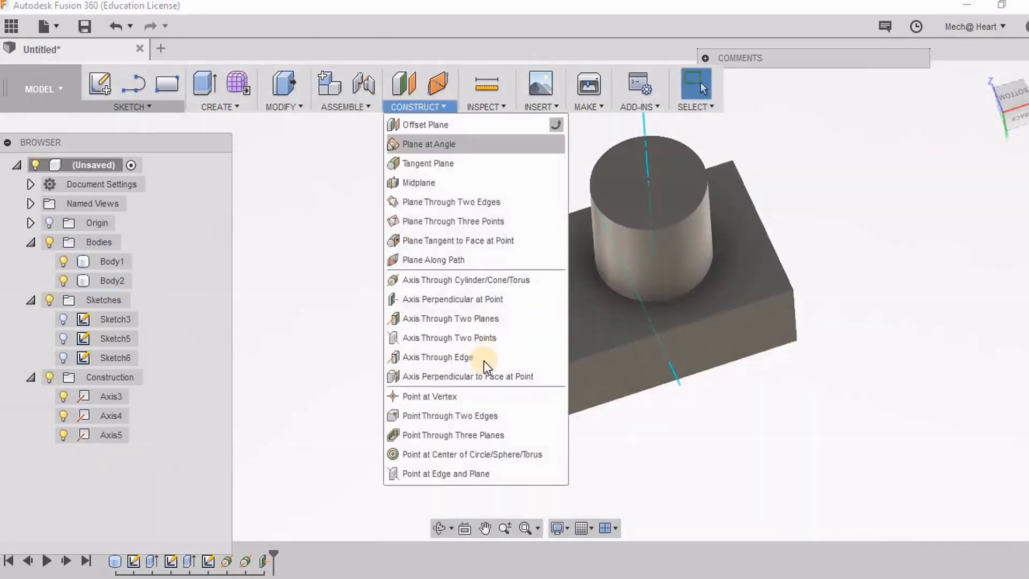
{"action": "left_click", "coordinate": [476, 302]}
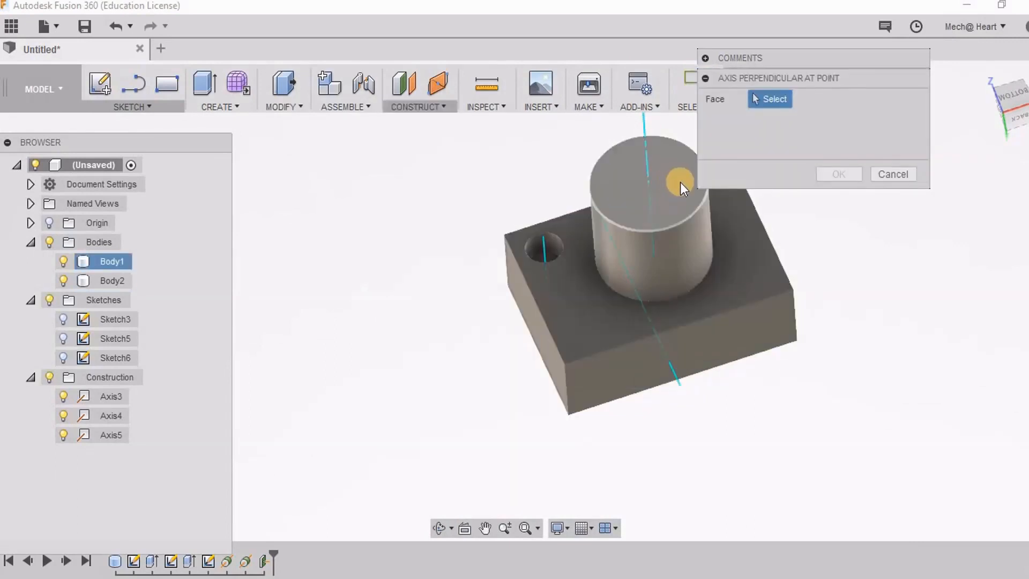
{"action": "left_click", "coordinate": [702, 185]}
{"action": "left_click", "coordinate": [838, 174]}
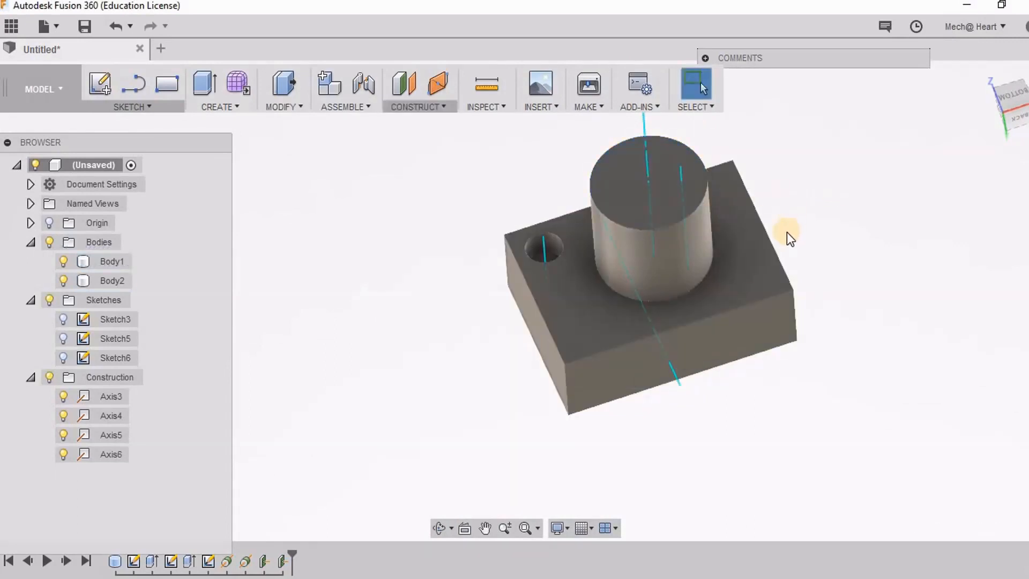
{"action": "middle_click_drag", "start_coordinate": [749, 252], "coordinate": [673, 201], "text": "shift"}
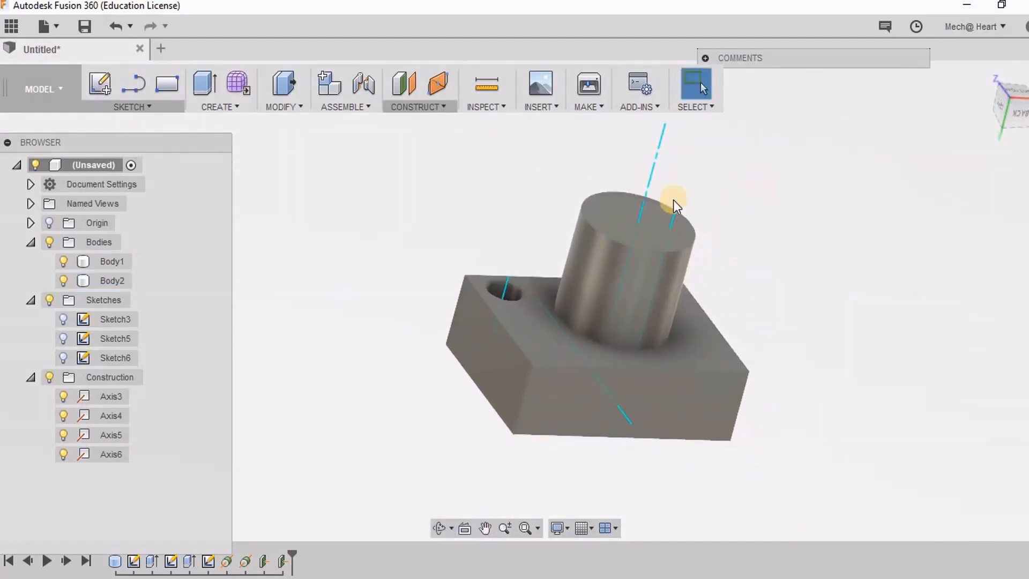
Hide the construction axes Axis3, Axis4, Axis5 and Axis6.
{"action": "left_click", "coordinate": [401, 112]}
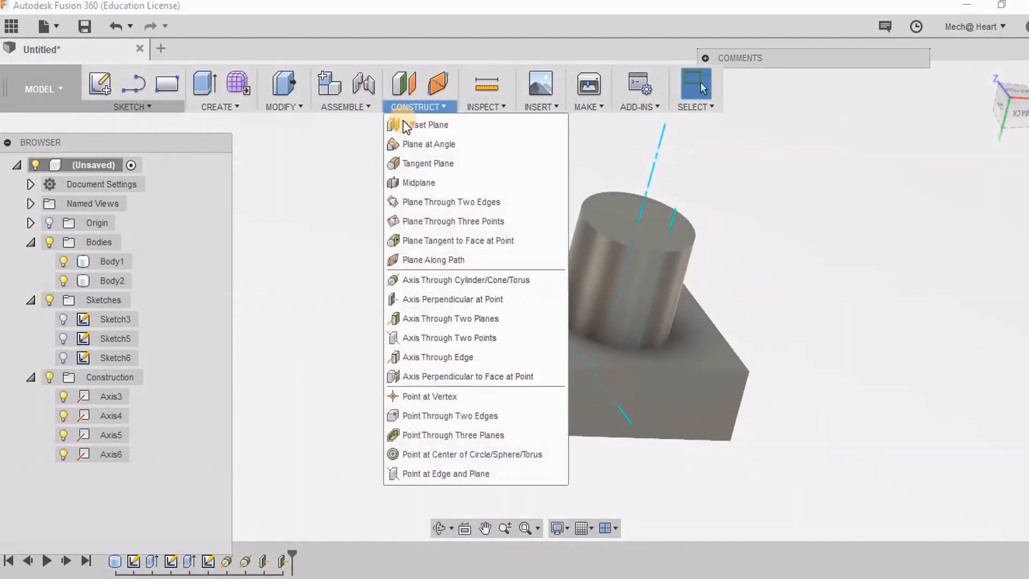
{"action": "left_click", "coordinate": [311, 297]}
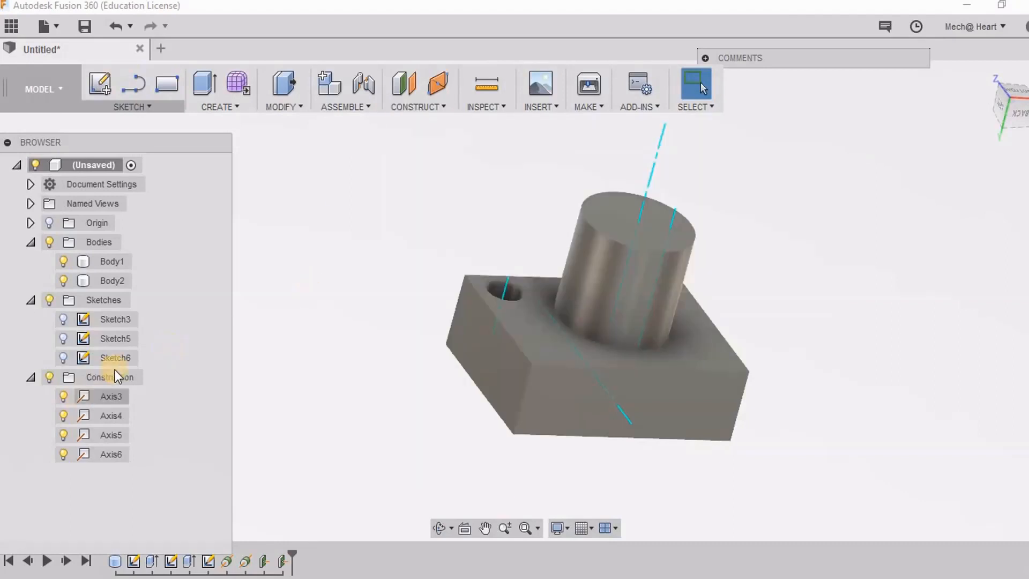
{"action": "left_click", "coordinate": [64, 454]}
{"action": "left_click", "coordinate": [64, 437]}
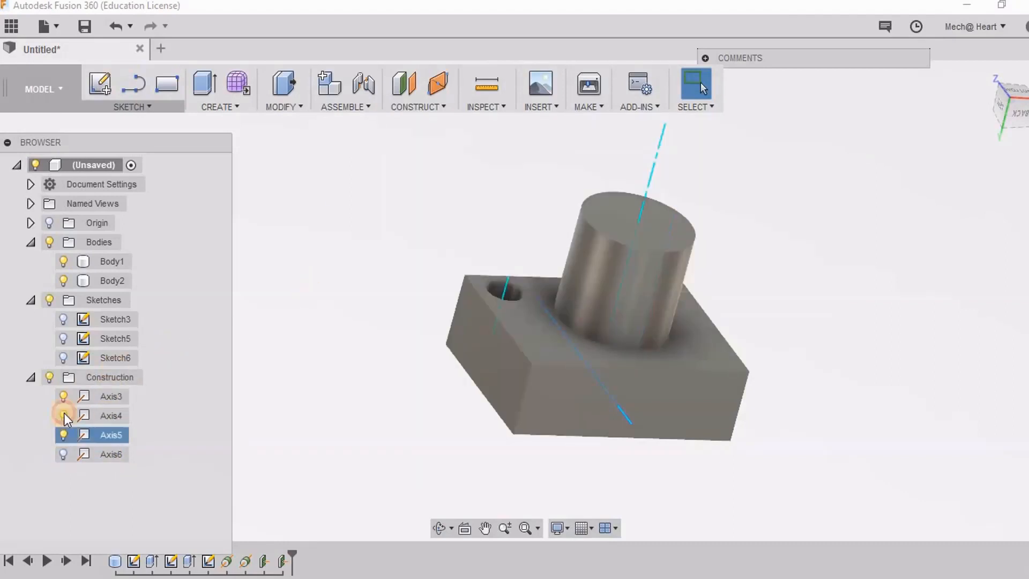
{"action": "left_click", "coordinate": [64, 417]}
{"action": "left_click", "coordinate": [64, 396]}
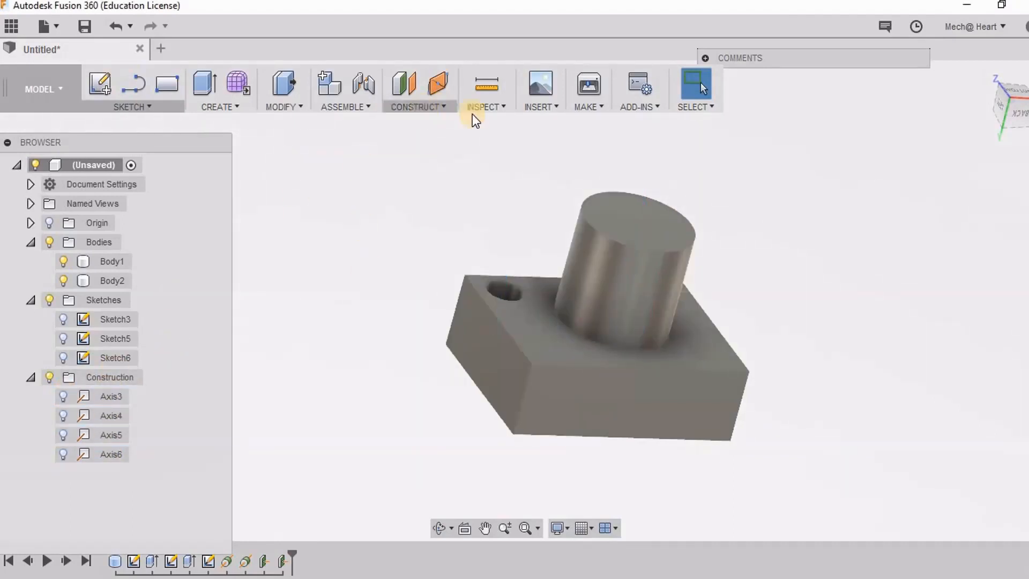
Create a construction axis through two planes, using the block's large face with the holes and its adjoining long side face.
{"action": "left_click", "coordinate": [430, 109]}
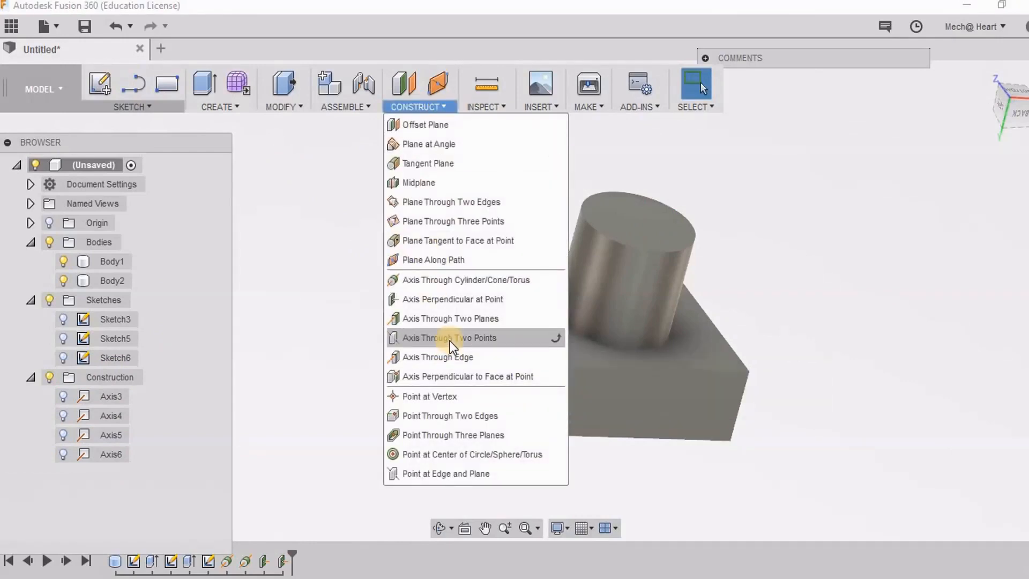
{"action": "left_click", "coordinate": [478, 319]}
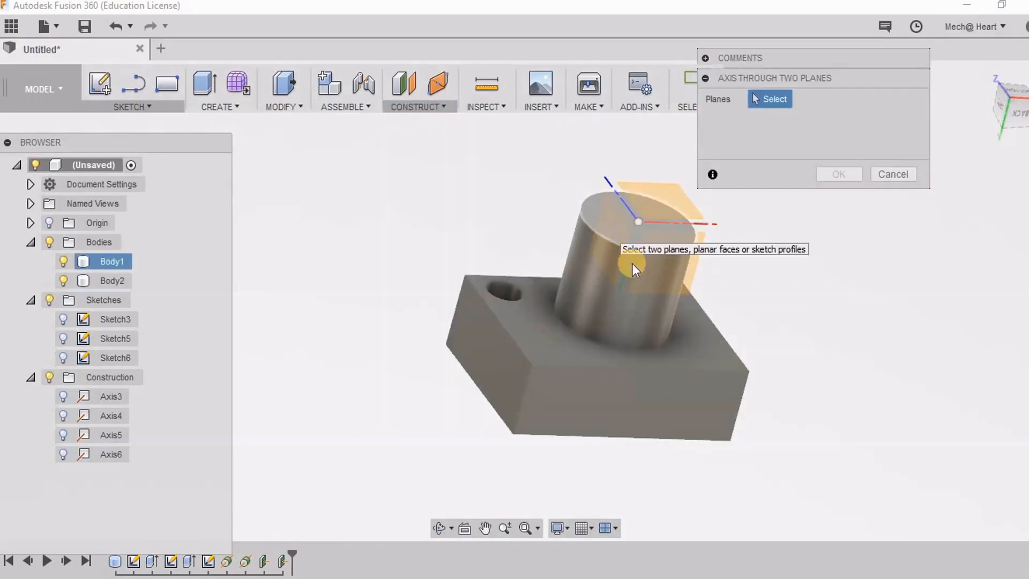
{"action": "left_click", "coordinate": [560, 356]}
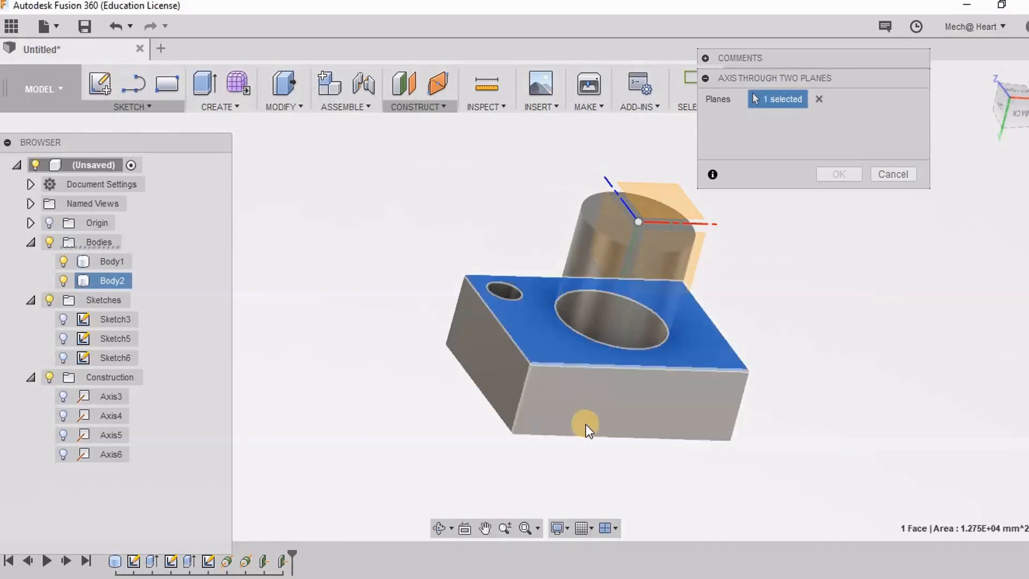
{"action": "left_click", "coordinate": [585, 424]}
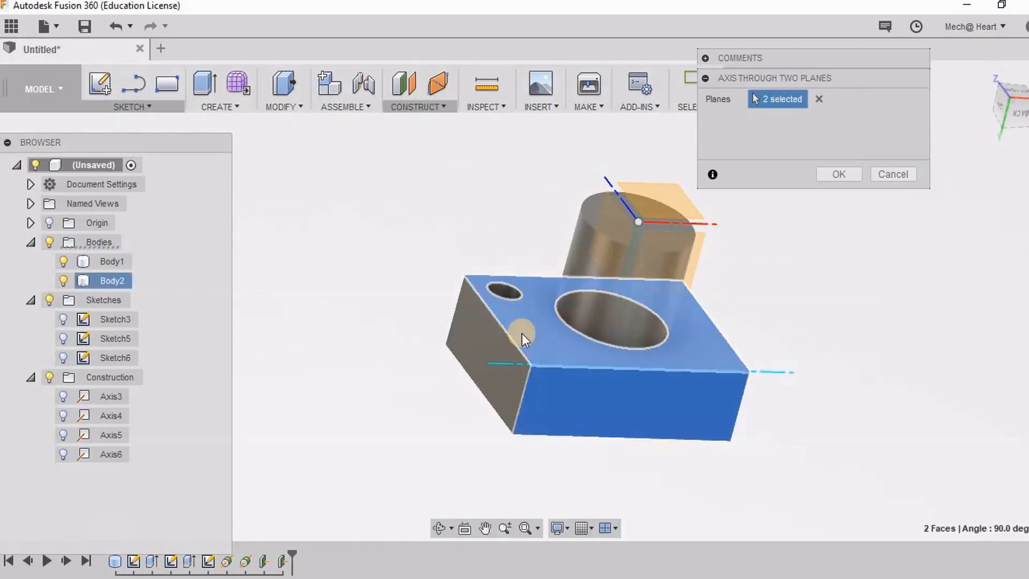
{"action": "left_click", "coordinate": [836, 171]}
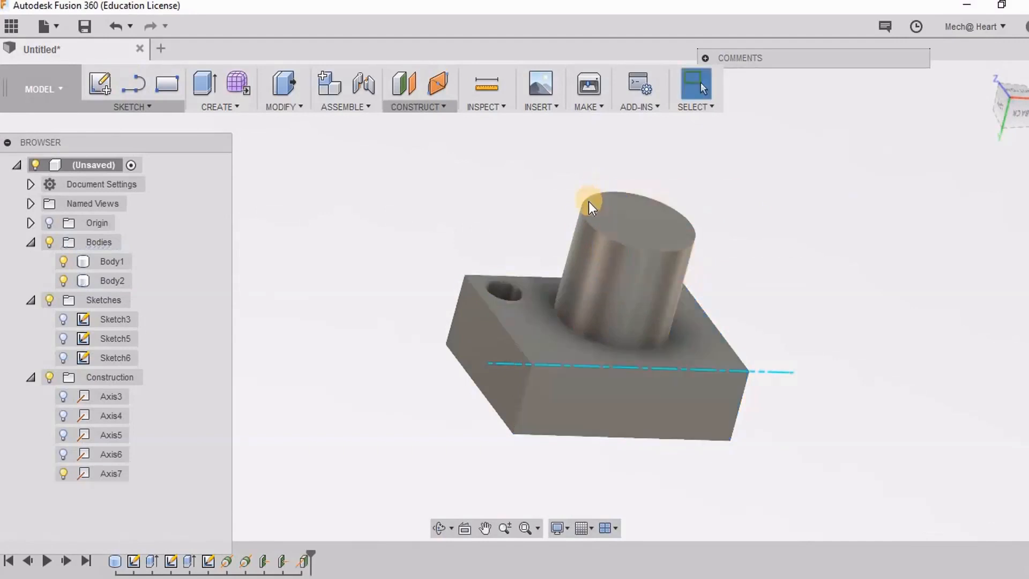
Create a construction axis through two points, using diagonally opposite corners of the block's side face nearest the visible hole.
{"action": "left_click", "coordinate": [405, 107]}
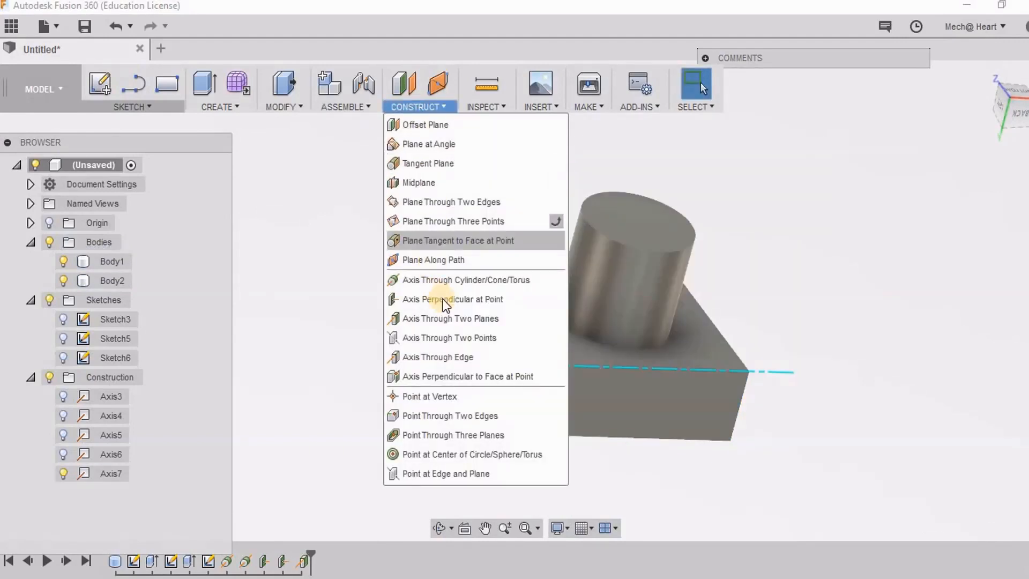
{"action": "left_click", "coordinate": [469, 341]}
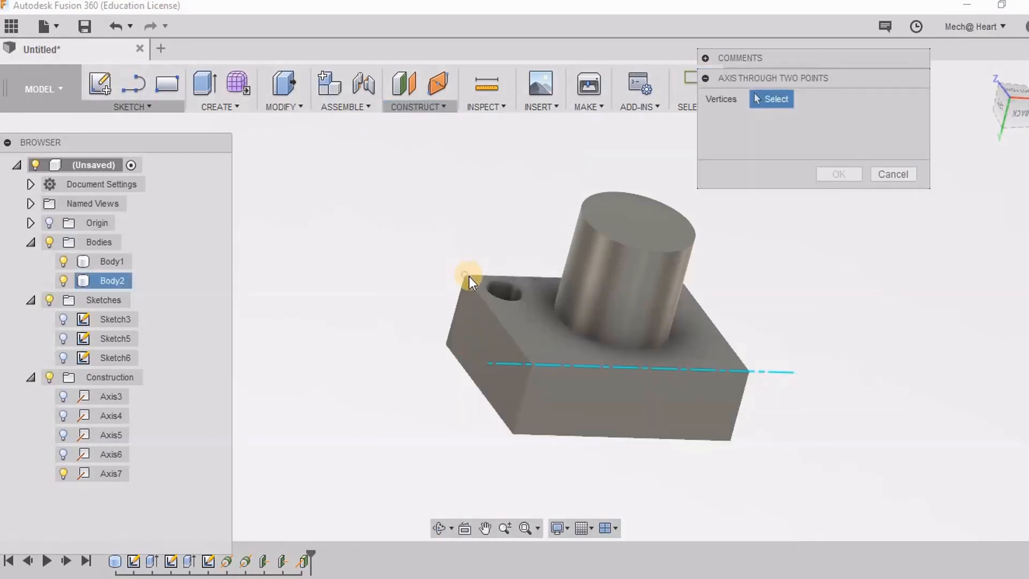
{"action": "left_click", "coordinate": [468, 277]}
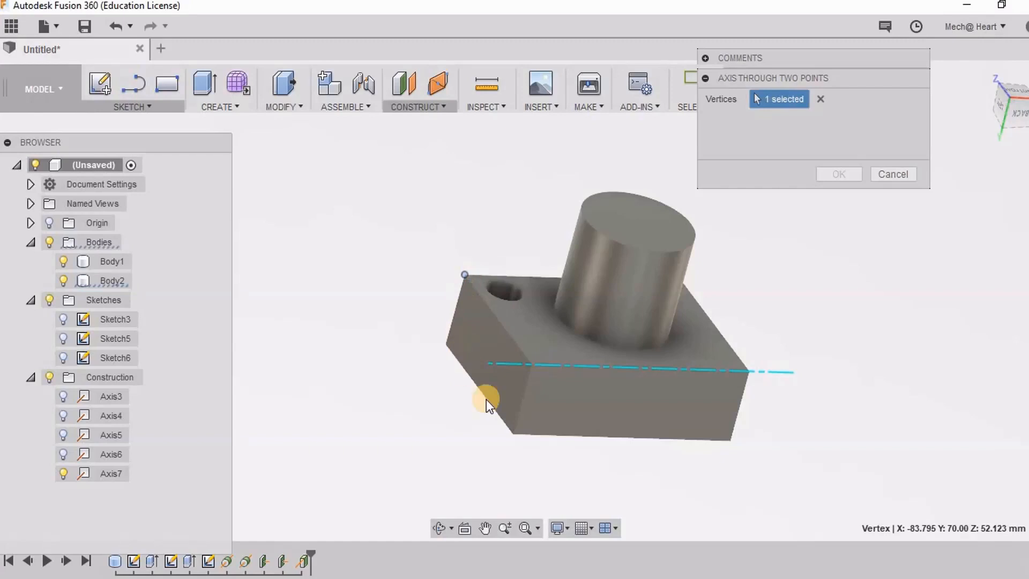
{"action": "left_click", "coordinate": [512, 436]}
{"action": "middle_click_drag", "start_coordinate": [489, 232], "coordinate": [822, 185], "text": "shift"}
{"action": "left_click", "coordinate": [835, 173]}
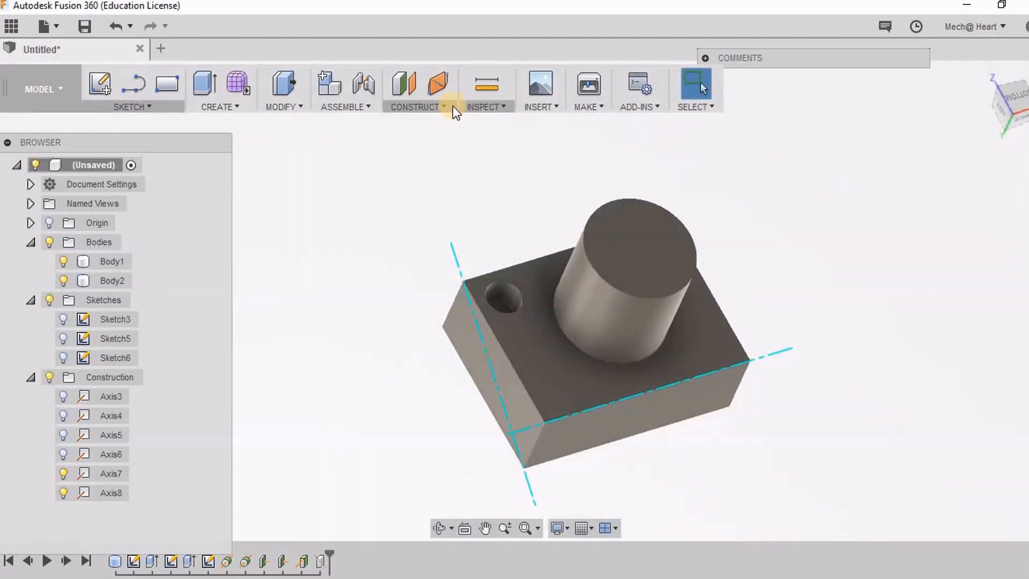
Create a construction axis through the block's short thickness edge, at the corner of the long side face farthest from the diagonal axis.
{"action": "left_click", "coordinate": [424, 108]}
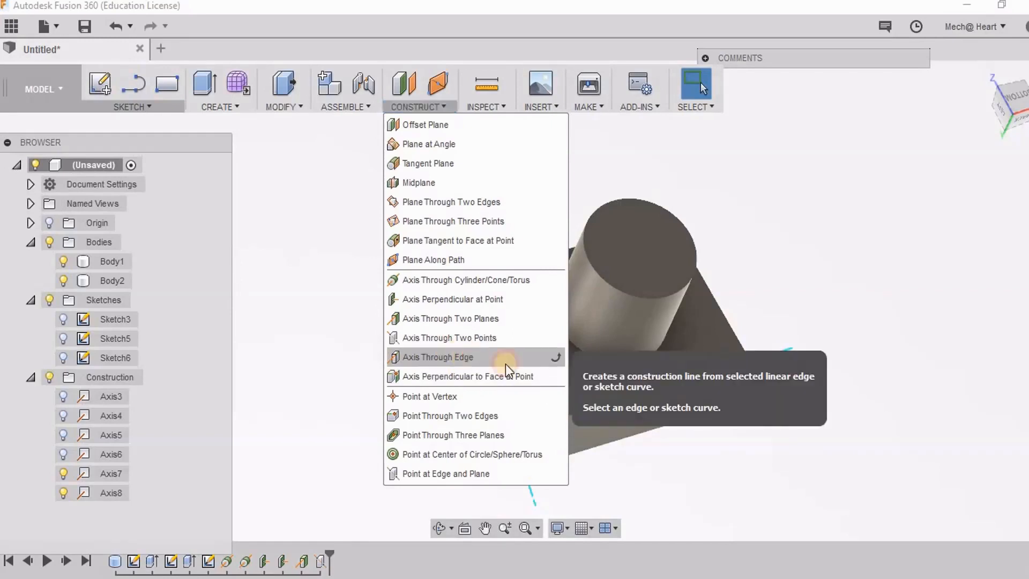
{"action": "left_click", "coordinate": [472, 357]}
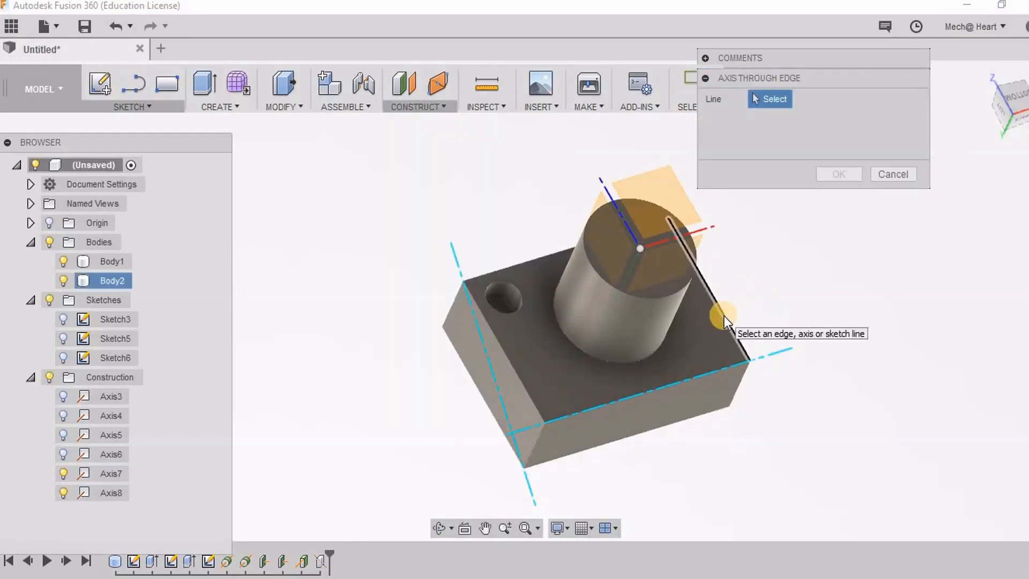
{"action": "left_click", "coordinate": [738, 402]}
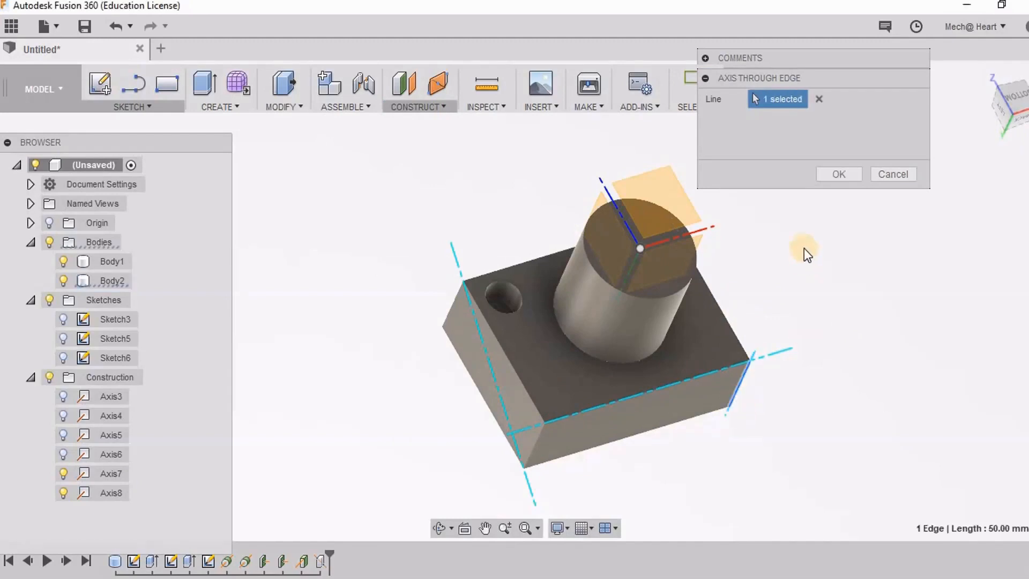
{"action": "mouse_move", "coordinate": [728, 234]}
{"action": "left_mouse_down"}
{"action": "mouse_move", "coordinate": [686, 265]}
{"action": "mouse_move", "coordinate": [738, 276]}
{"action": "mouse_move", "coordinate": [723, 252]}
{"action": "mouse_move", "coordinate": [731, 246]}
{"action": "left_mouse_up"}
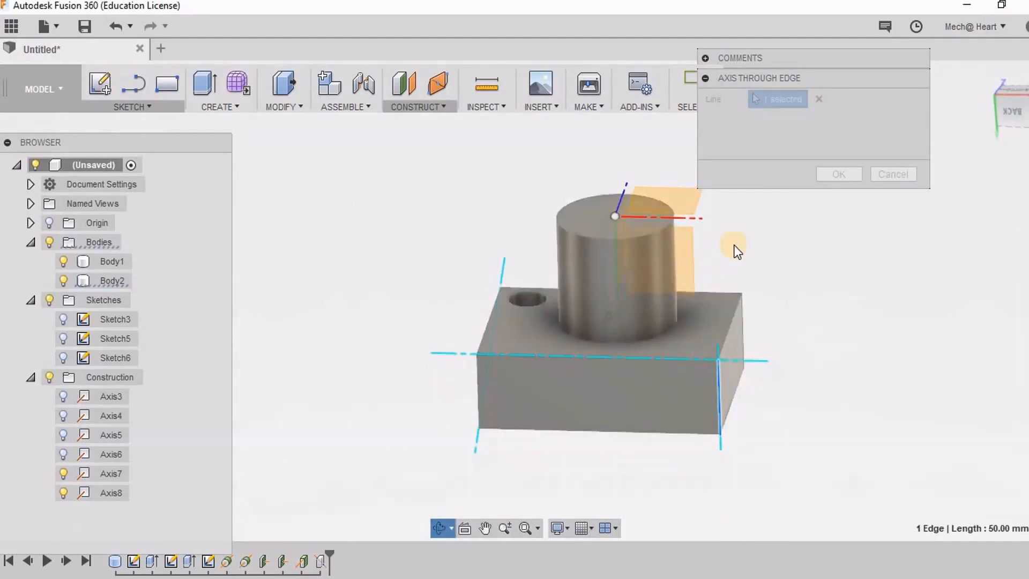
{"action": "key", "text": "Escape"}
{"action": "left_click", "coordinate": [838, 174]}
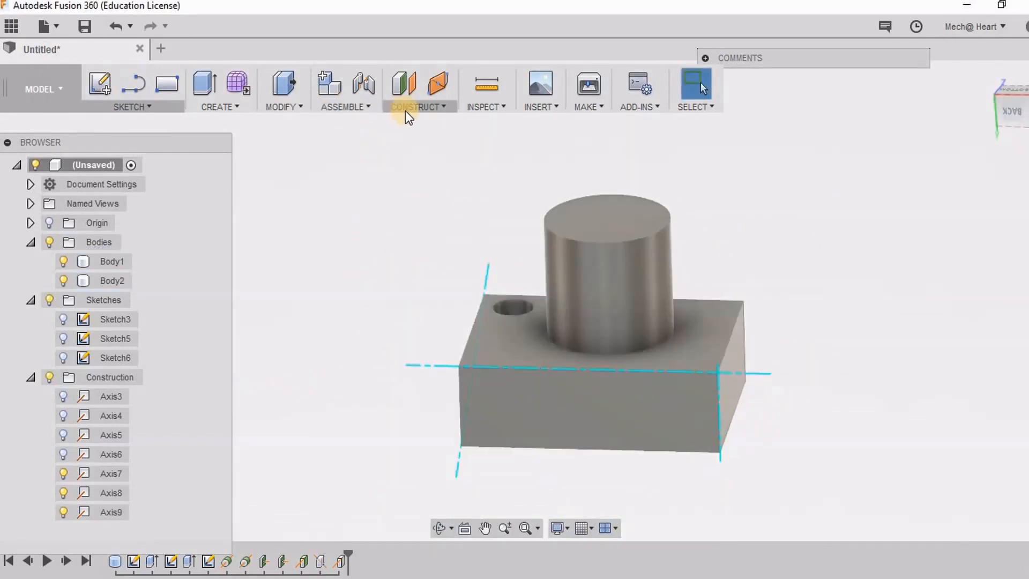
Create a construction axis perpendicular to the cylinder's flat end face, passing through the block's front corner on the hole side.
{"action": "left_click", "coordinate": [416, 106]}
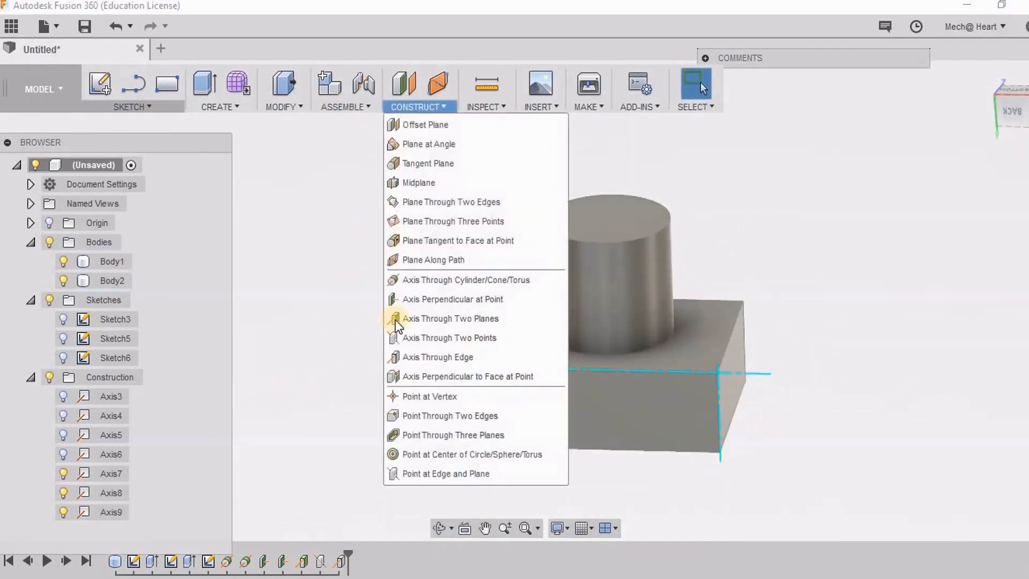
{"action": "left_click", "coordinate": [417, 377]}
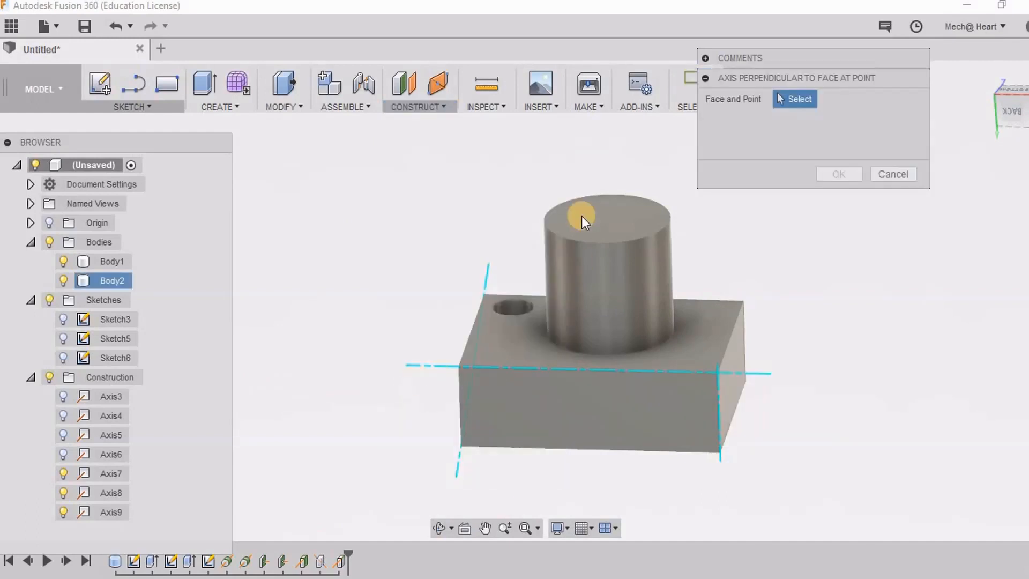
{"action": "left_click", "coordinate": [606, 227]}
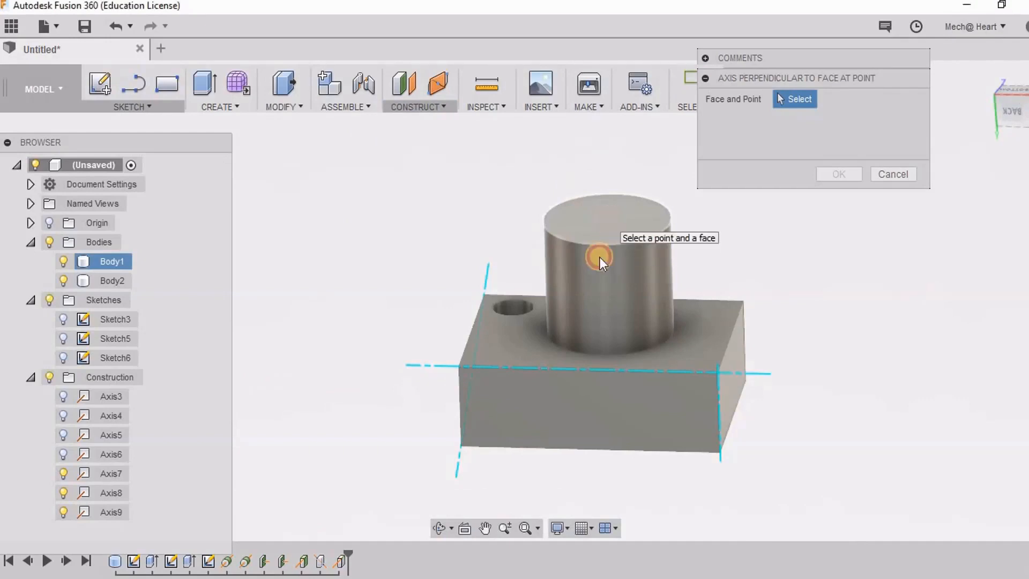
{"action": "left_click", "coordinate": [458, 368]}
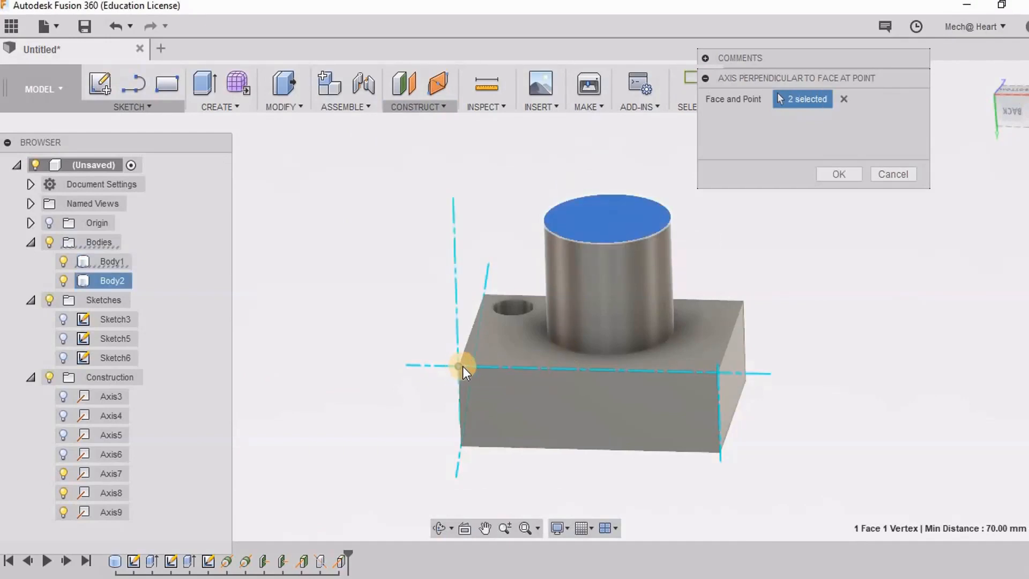
{"action": "scroll", "coordinate": [535, 227], "scroll_direction": "up", "scroll_amount": 2}
{"action": "scroll", "coordinate": [535, 227], "scroll_direction": "up", "scroll_amount": 2}
{"action": "scroll", "coordinate": [455, 217], "scroll_direction": "down", "scroll_amount": 3}
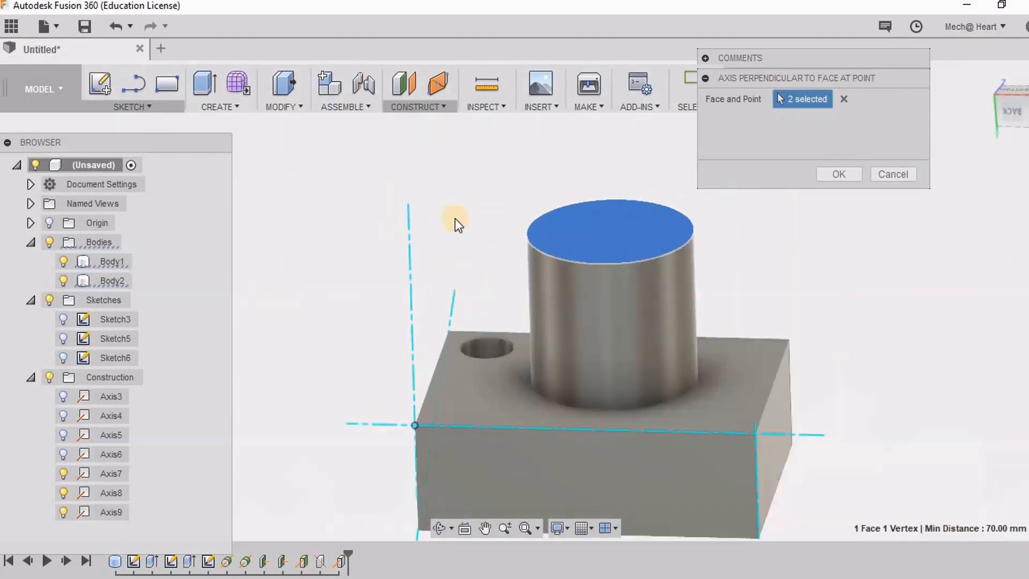
{"action": "middle_click_drag", "start_coordinate": [452, 224], "coordinate": [488, 224], "text": "shift"}
{"action": "scroll", "coordinate": [526, 194], "scroll_direction": "up", "scroll_amount": 2}
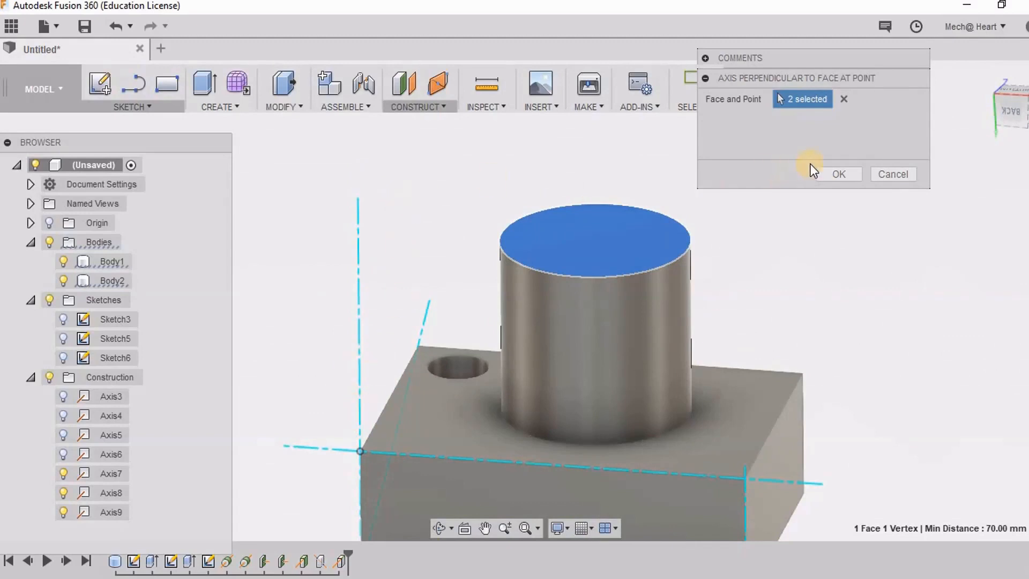
{"action": "left_click", "coordinate": [820, 174]}
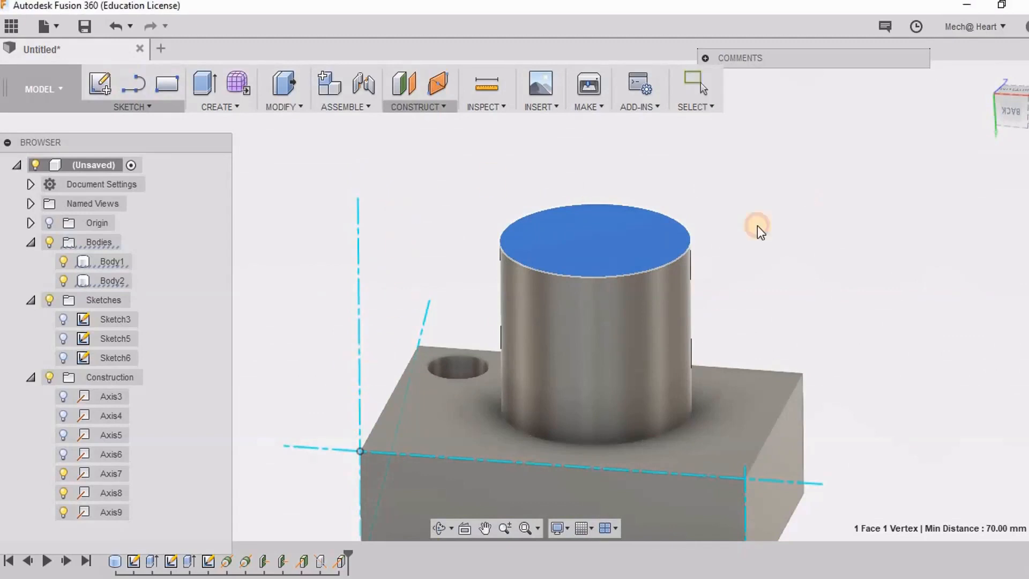